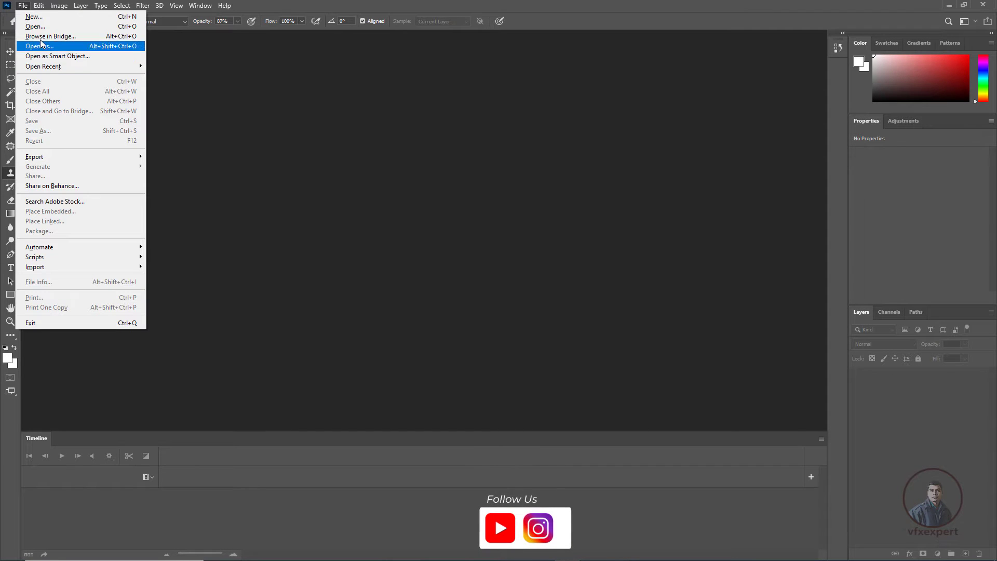
Open the footage starting at girl_dance_00000 from the Photoshop Vfx Paint Footage folder as an image sequence at 24 fps
{"action": "left_click", "coordinate": [34, 26]}
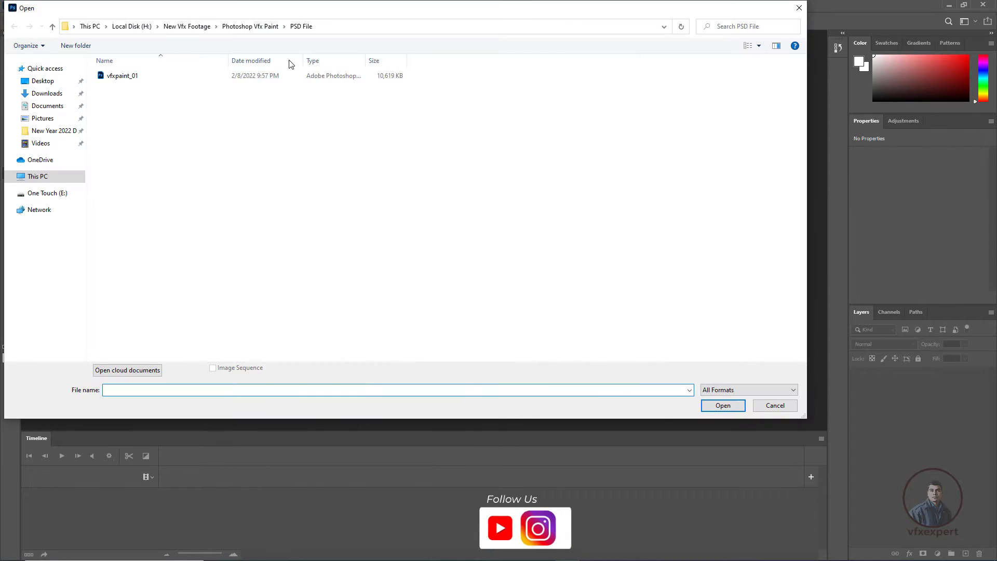
{"action": "left_click", "coordinate": [250, 26]}
{"action": "double_click", "coordinate": [119, 76]}
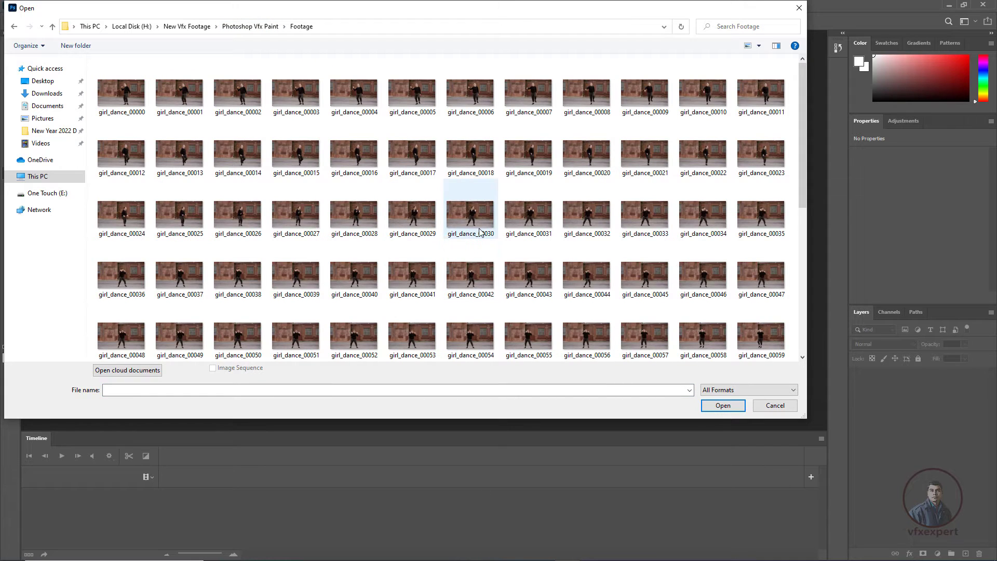
{"action": "left_click", "coordinate": [133, 104]}
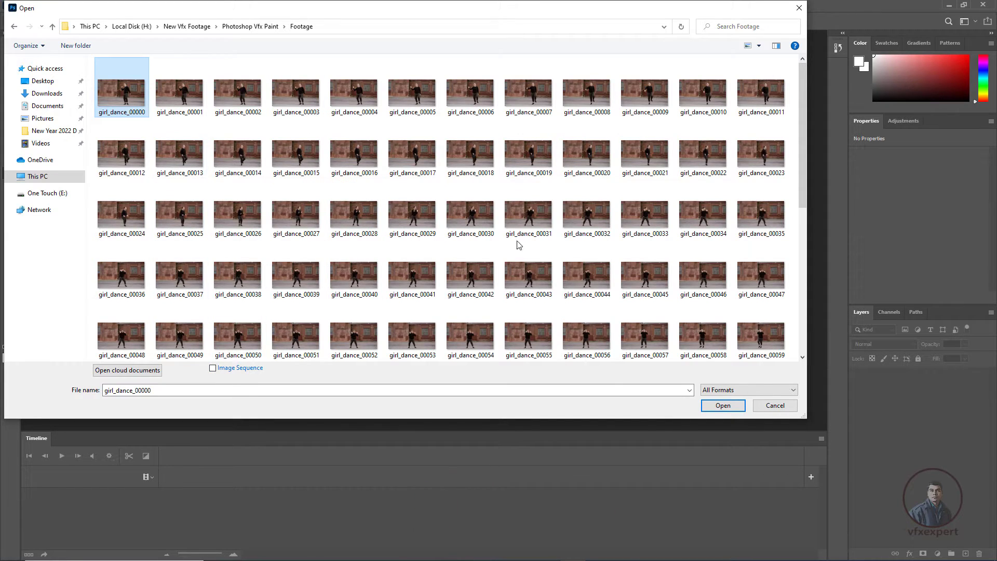
{"action": "left_click", "coordinate": [214, 369]}
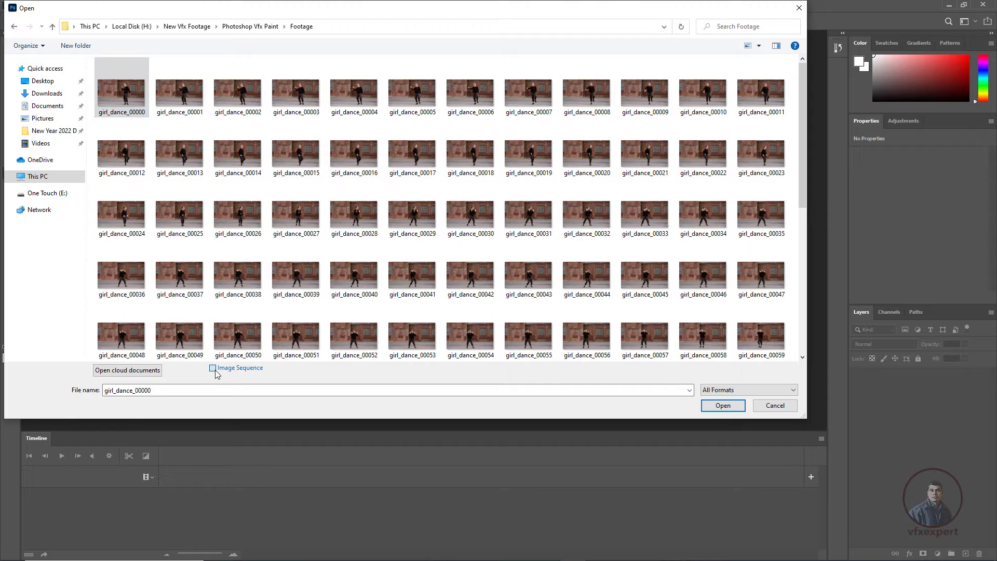
{"action": "left_click", "coordinate": [724, 406]}
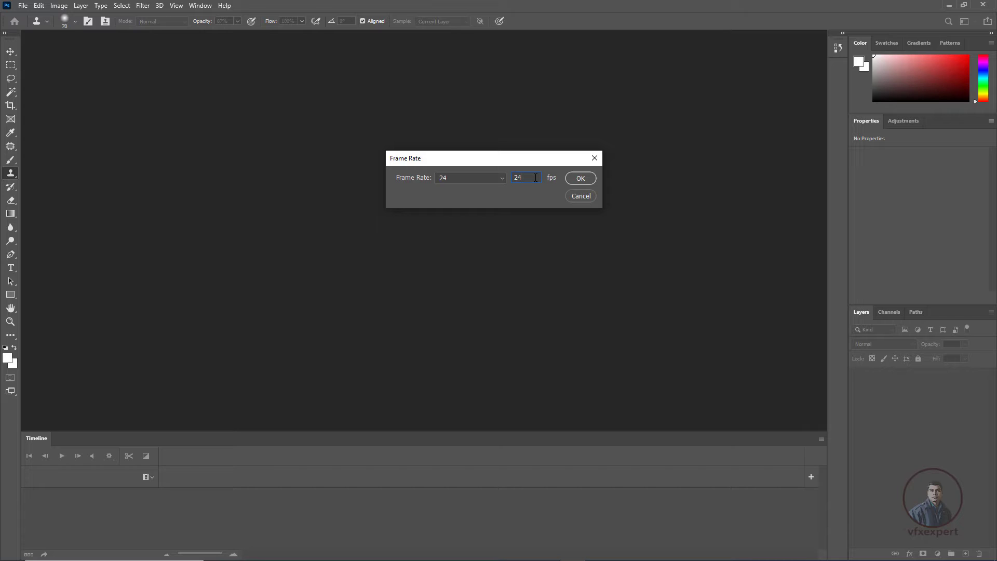
{"action": "left_click", "coordinate": [580, 178]}
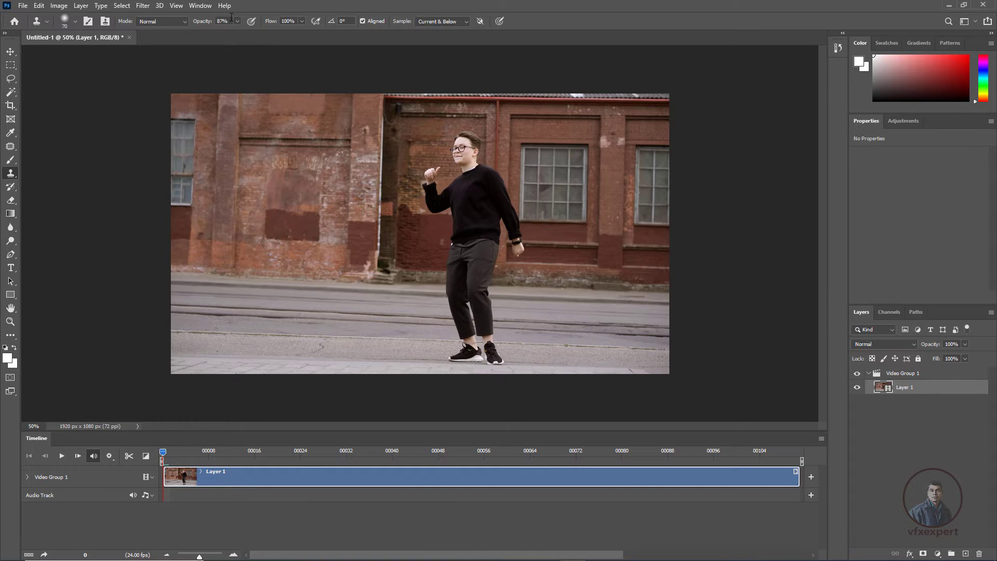
Check that the Timeline is enabled, play the clip and scrub through it to about frame 63
{"action": "left_click", "coordinate": [201, 5]}
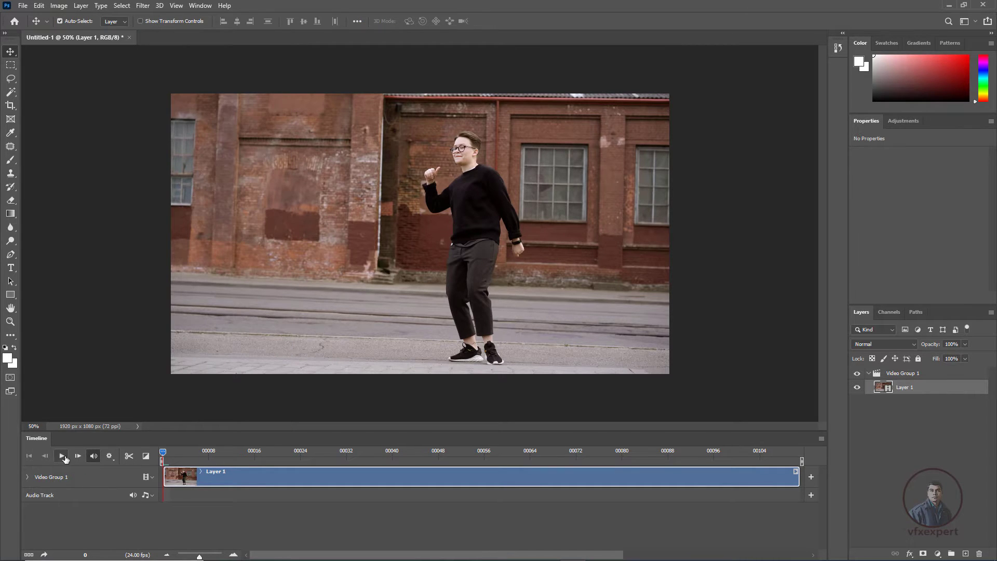
{"action": "left_click", "coordinate": [63, 456]}
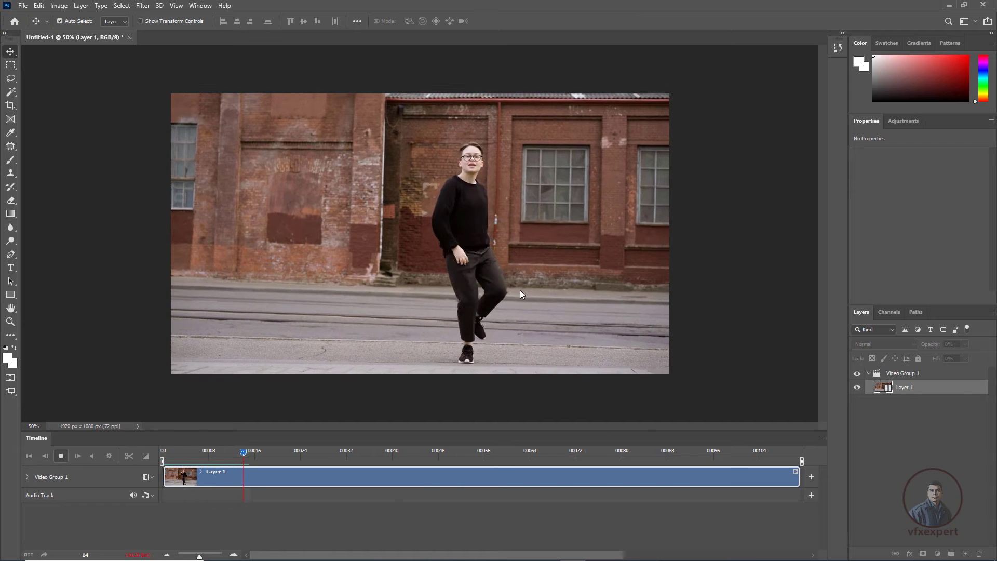
{"action": "left_click", "coordinate": [251, 457]}
{"action": "left_click_drag", "start_coordinate": [261, 463], "coordinate": [526, 462]}
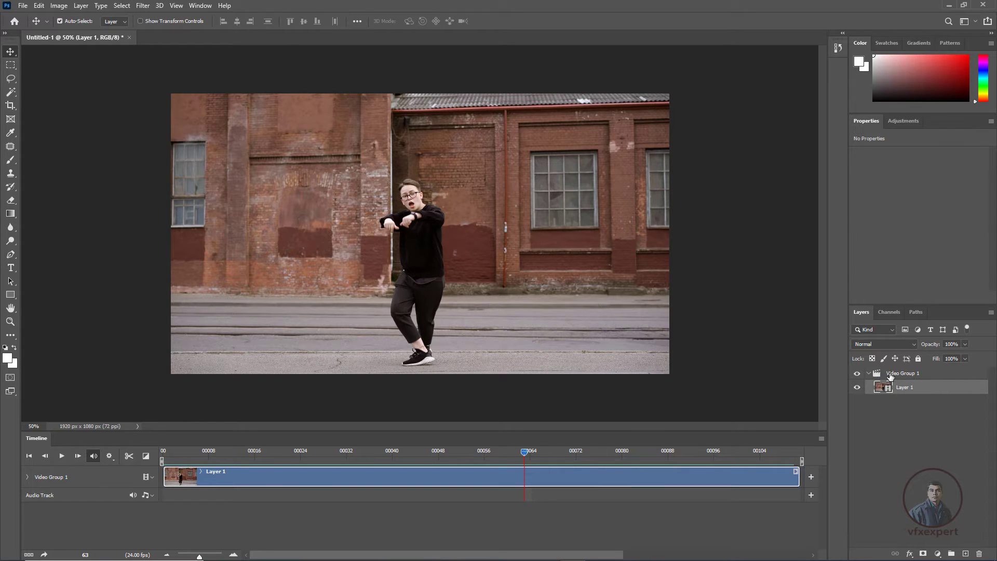
Ungroup Video Group 1 so the footage layer stands alone, and deselect all layers
{"action": "left_click", "coordinate": [869, 374]}
{"action": "left_click", "coordinate": [868, 375]}
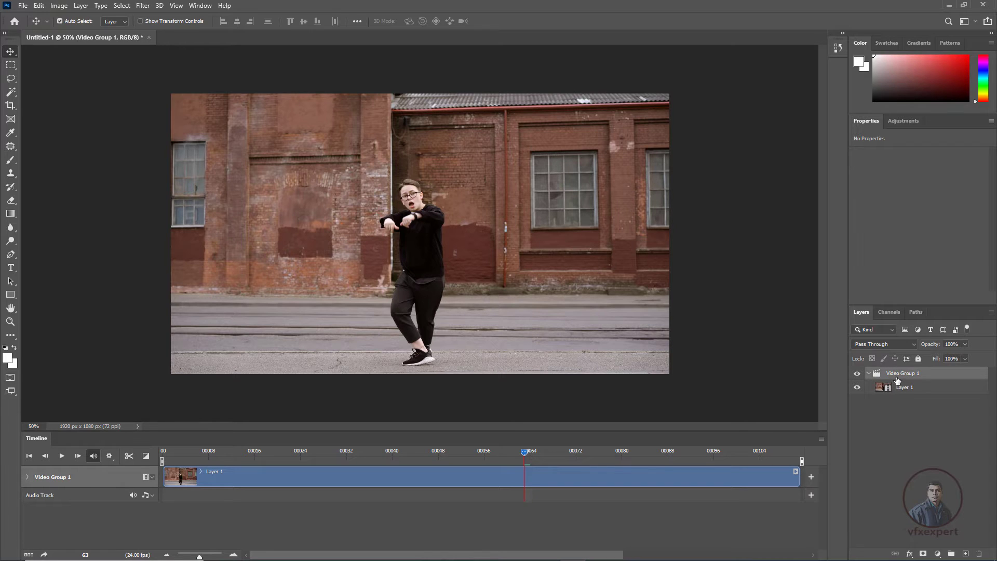
{"action": "right_click", "coordinate": [897, 375]}
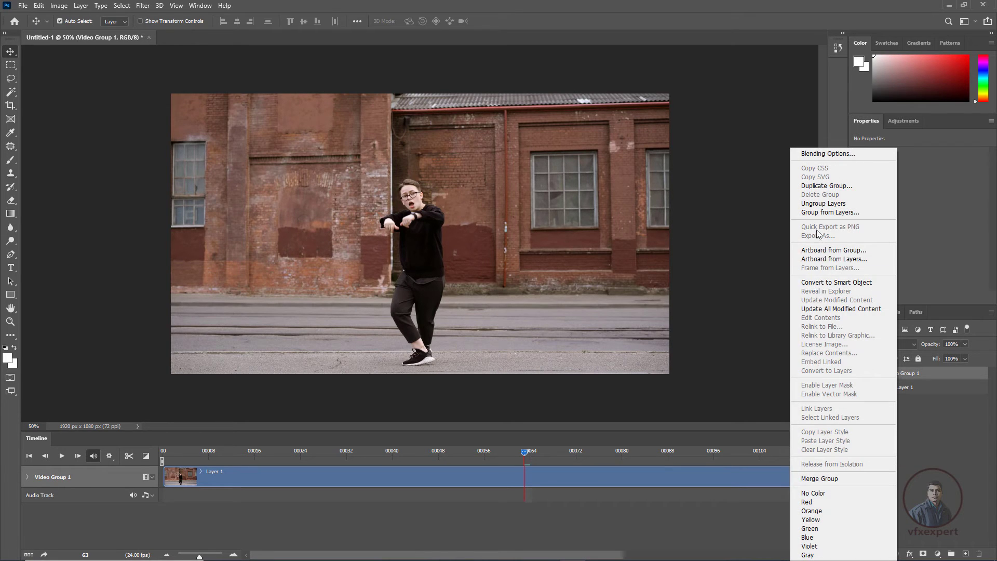
{"action": "left_click", "coordinate": [828, 204]}
{"action": "left_click", "coordinate": [905, 400]}
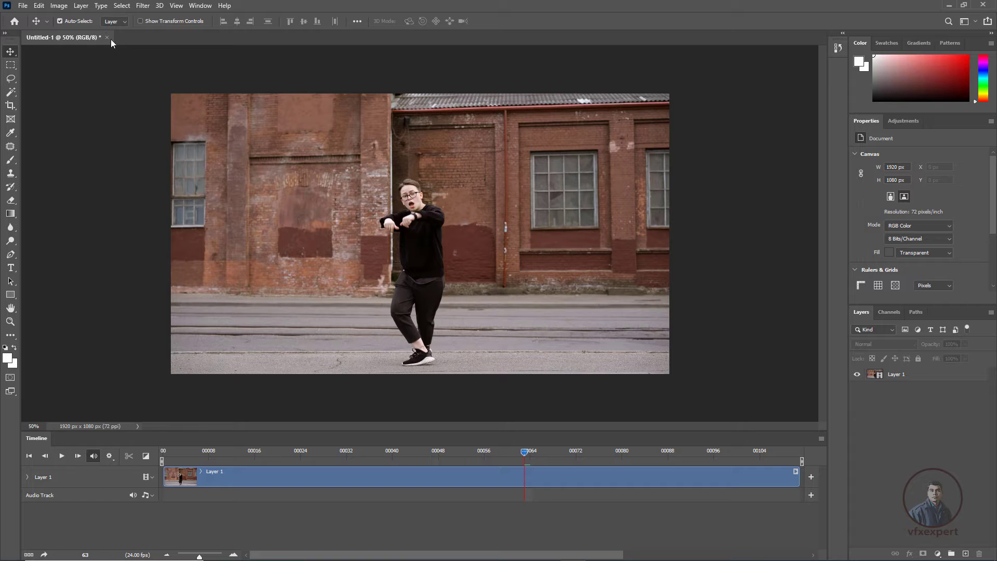
Try adding a blank video layer at frame 63 and shifting it earlier in the timeline, and delete that layer
{"action": "left_click", "coordinate": [79, 6]}
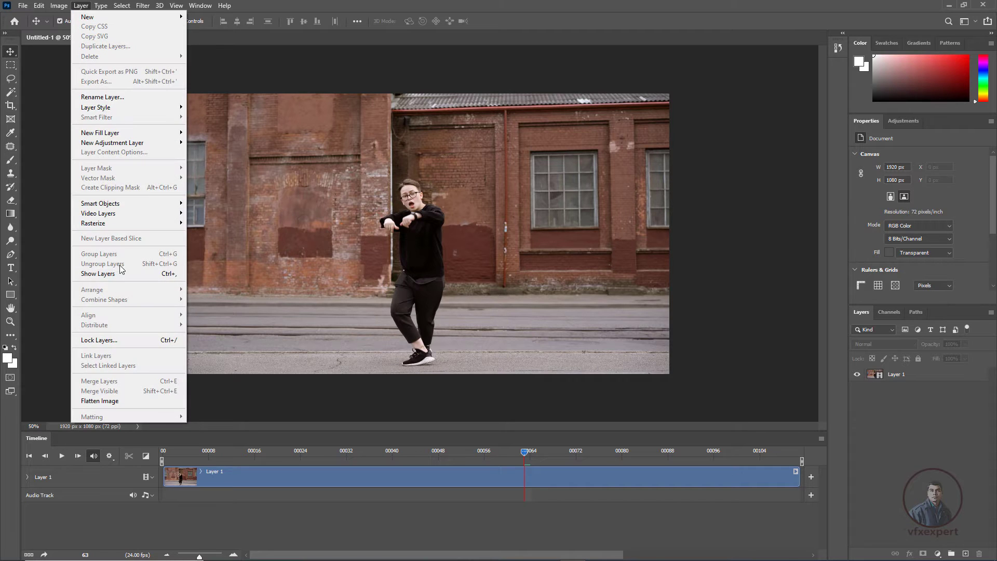
{"action": "mouse_move", "coordinate": [139, 218]}
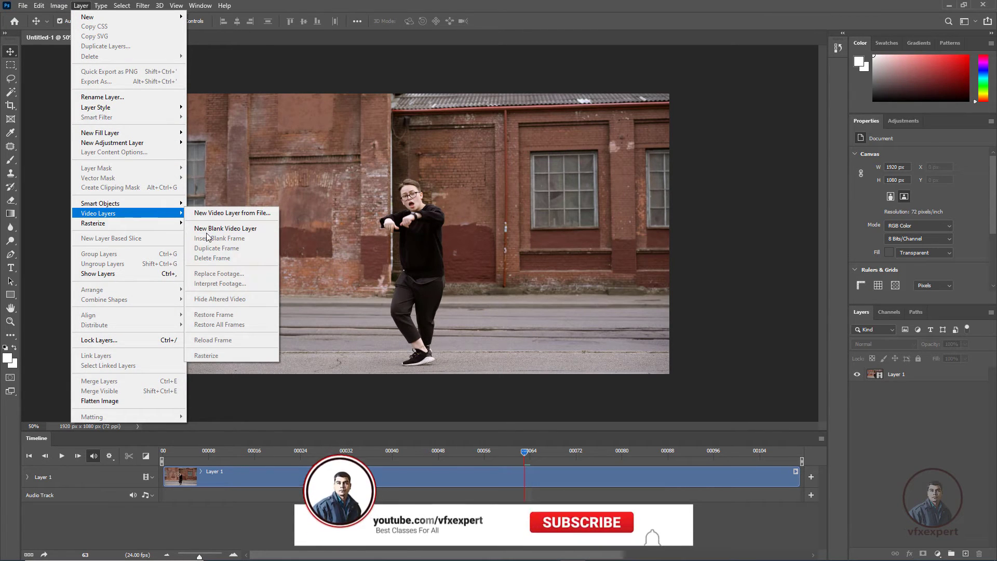
{"action": "left_click", "coordinate": [230, 233]}
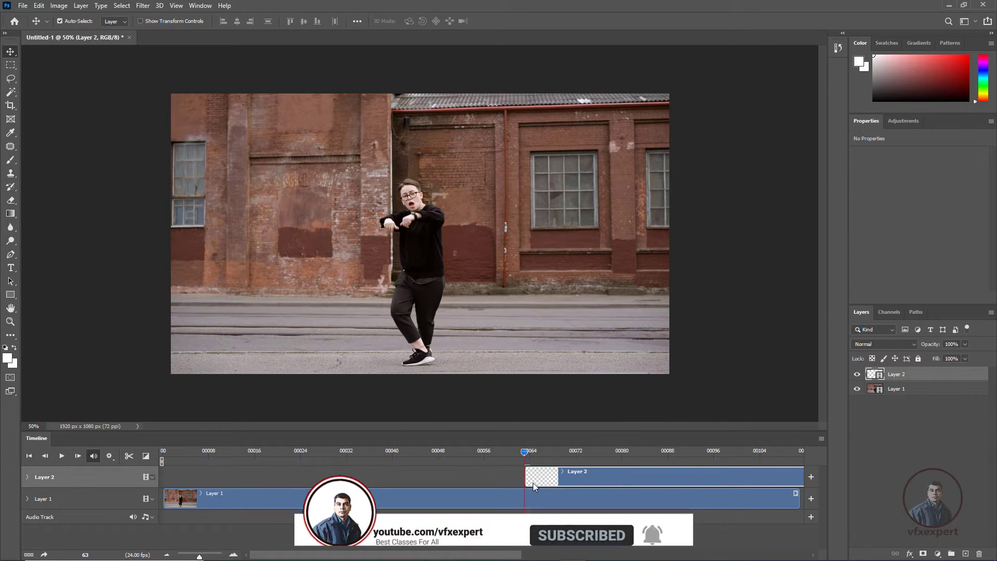
{"action": "left_click_drag", "start_coordinate": [526, 453], "coordinate": [519, 454]}
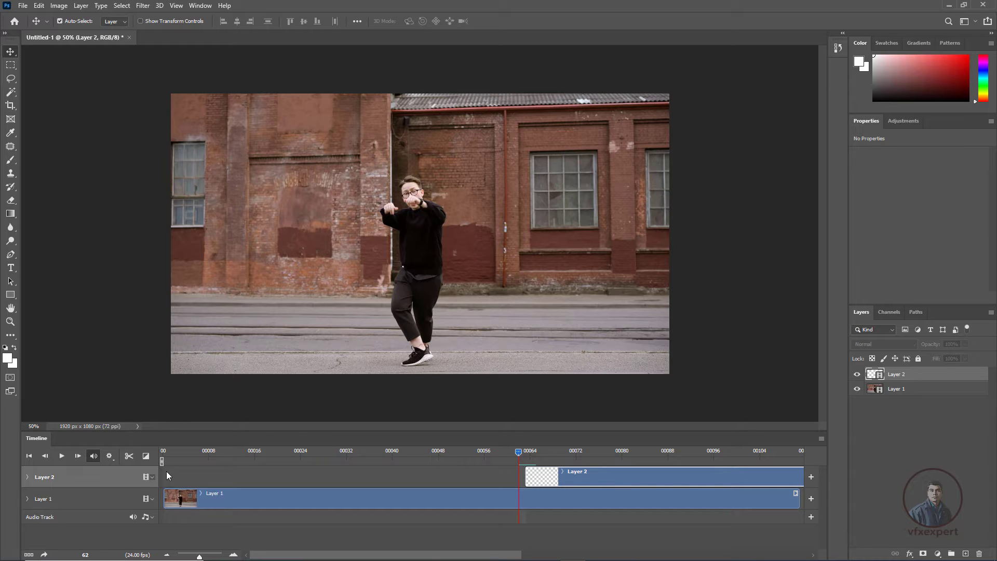
{"action": "left_click_drag", "start_coordinate": [558, 481], "coordinate": [387, 477]}
{"action": "key", "text": "Delete"}
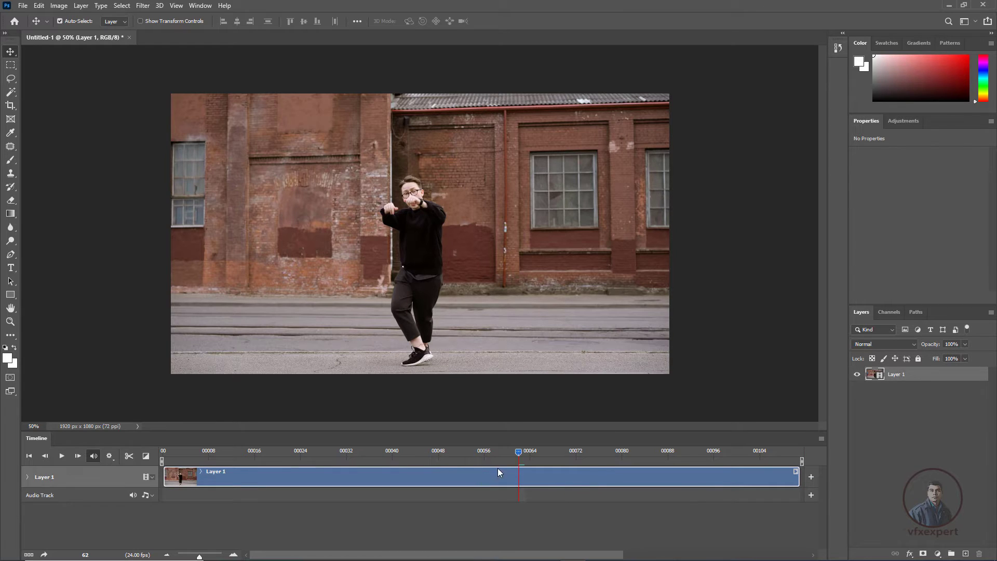
Return to the first frame and add a blank video layer above the footage
{"action": "left_click", "coordinate": [29, 455]}
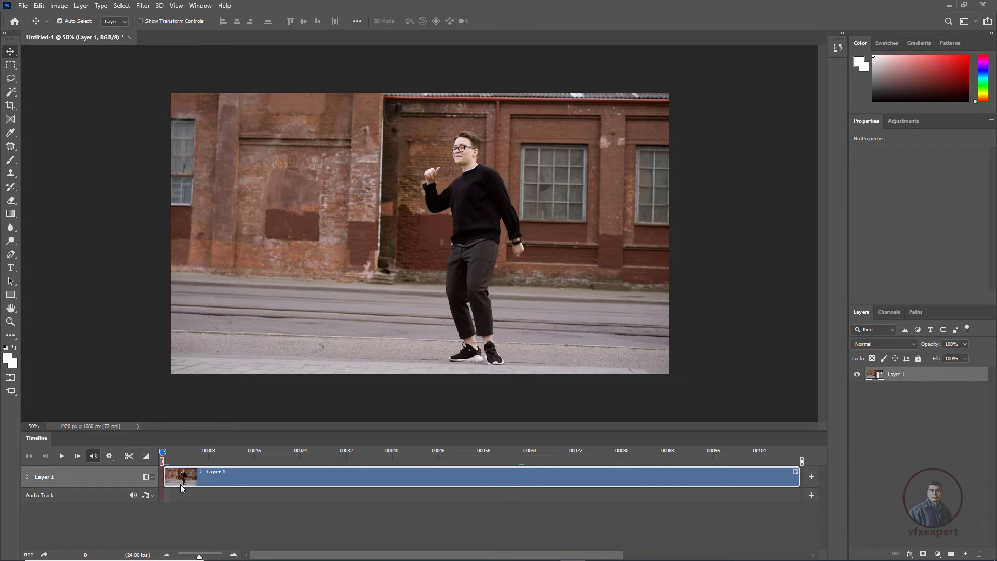
{"action": "left_click", "coordinate": [81, 6]}
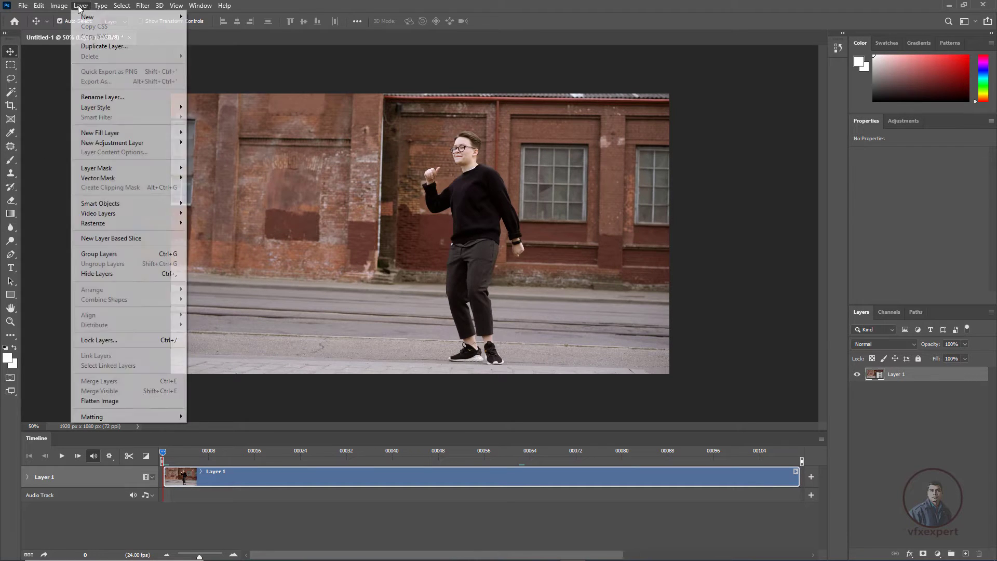
{"action": "mouse_move", "coordinate": [135, 214]}
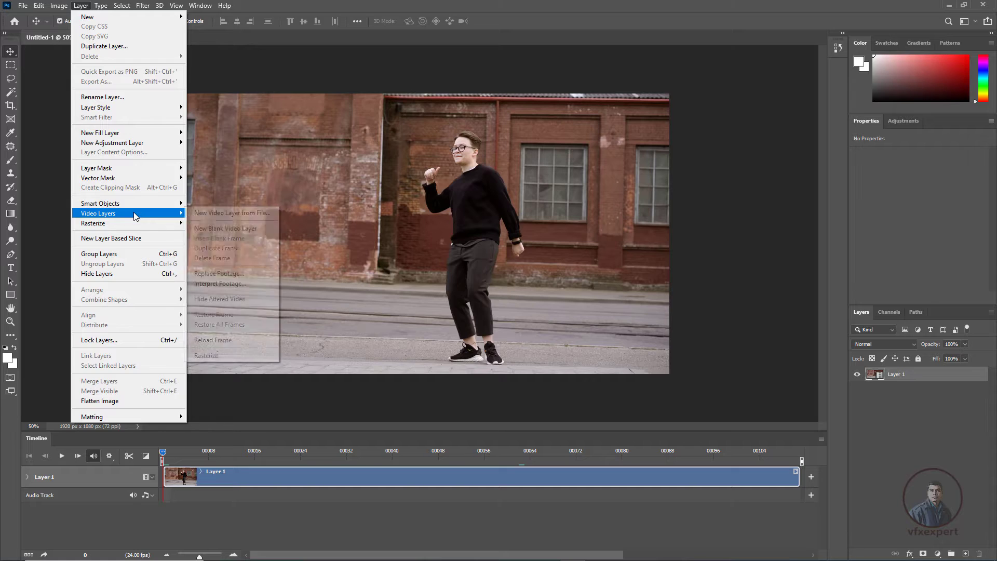
{"action": "left_click", "coordinate": [221, 230]}
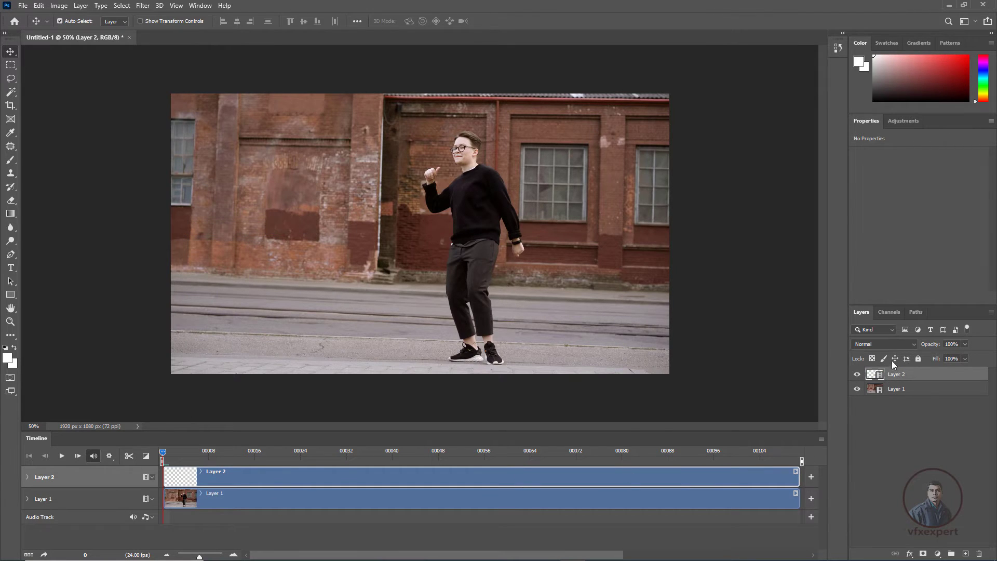
Rename the footage layer "original plate" and the blank video layer "paint layer"
{"action": "left_click", "coordinate": [915, 392]}
{"action": "double_click", "coordinate": [908, 390]}
{"action": "type", "text": "original plate"}
{"action": "left_click", "coordinate": [903, 375]}
{"action": "double_click", "coordinate": [907, 374]}
{"action": "type", "text": "paint layer"}
{"action": "left_click", "coordinate": [884, 431]}
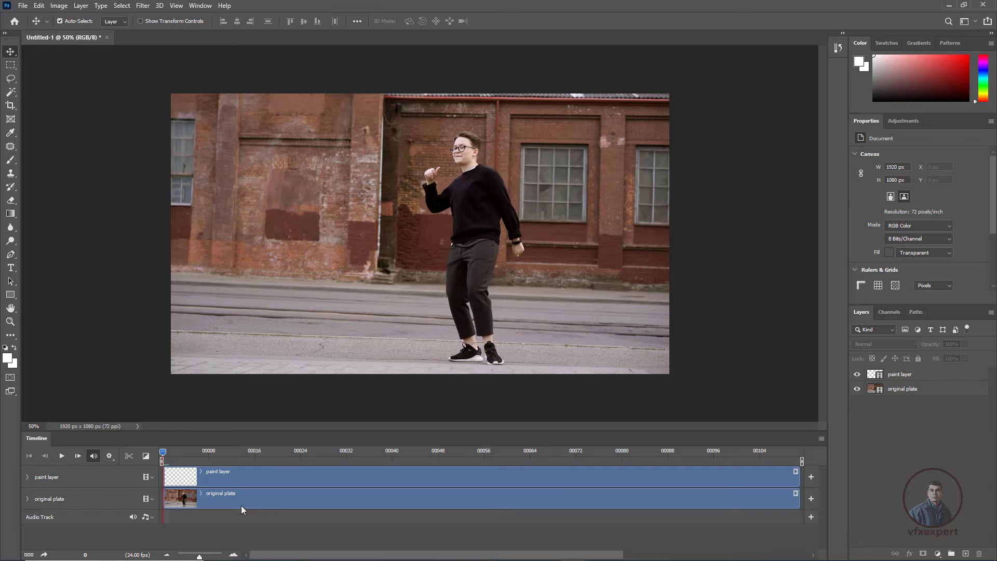
Examine the keyboard shortcuts assigned to the Timeline (Video) panel commands for Time, Next Frame and Previous Frame
{"action": "left_click", "coordinate": [39, 5]}
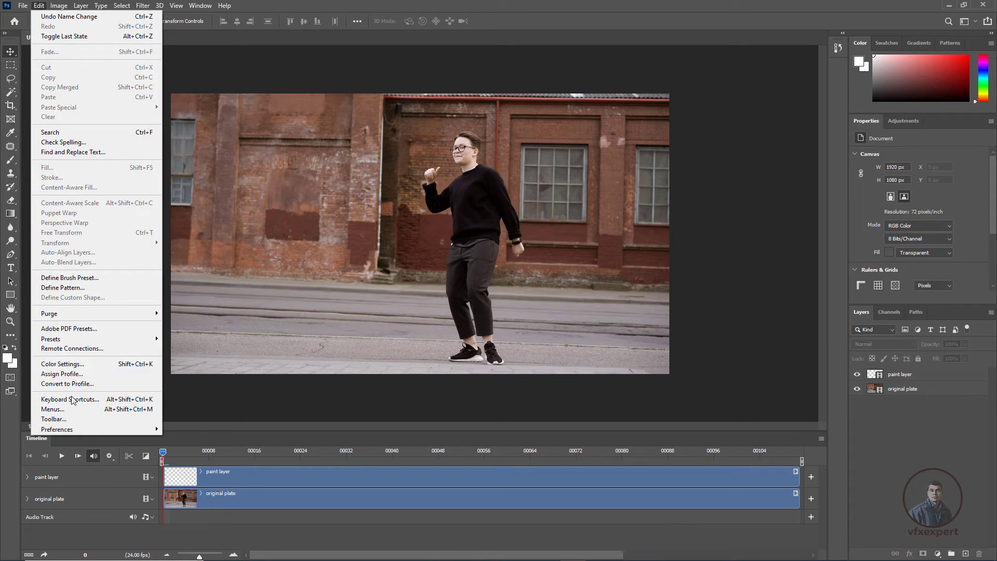
{"action": "left_click", "coordinate": [93, 401]}
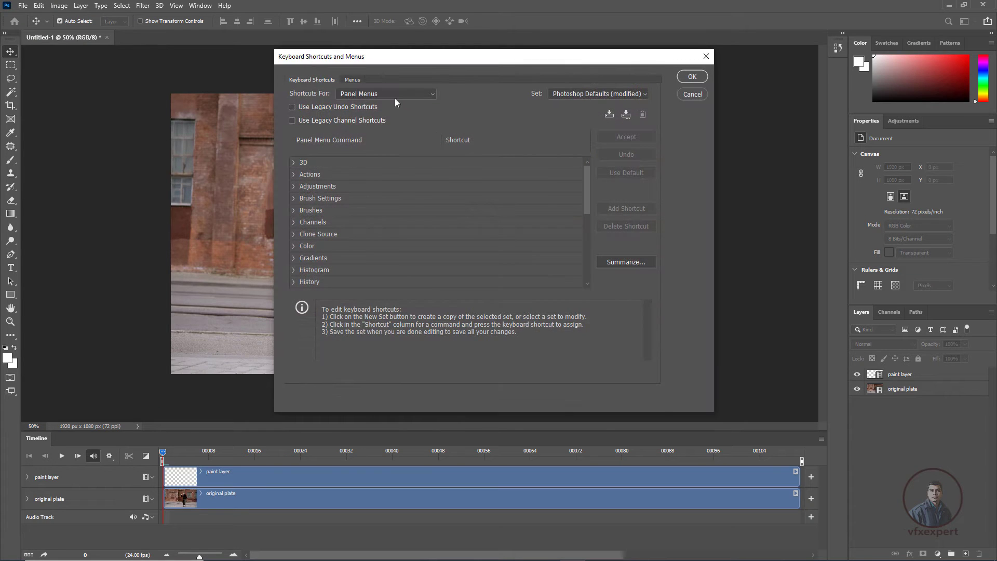
{"action": "left_click", "coordinate": [370, 92]}
{"action": "left_click", "coordinate": [371, 115]}
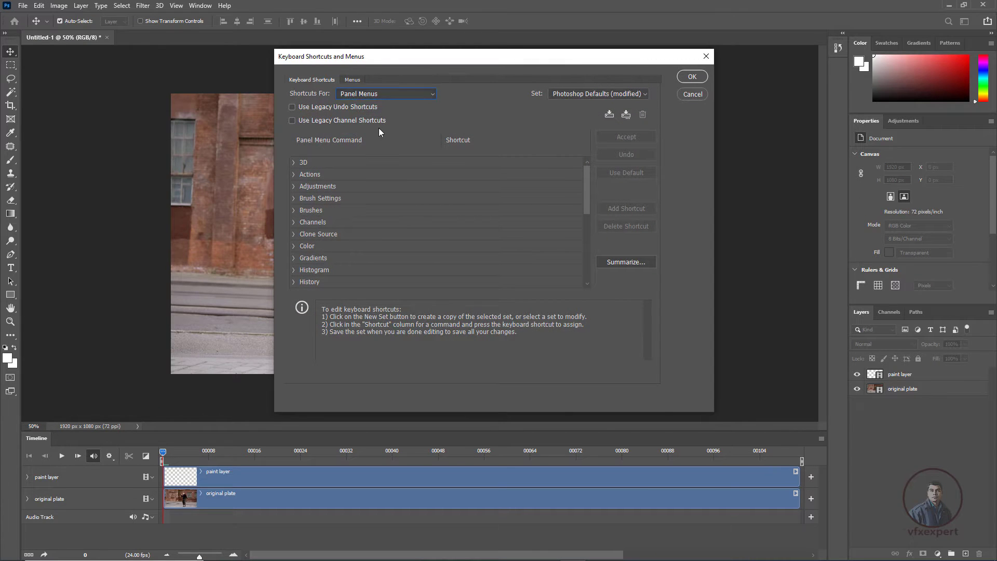
{"action": "scroll", "coordinate": [343, 245], "scroll_direction": "down", "scroll_amount": 5}
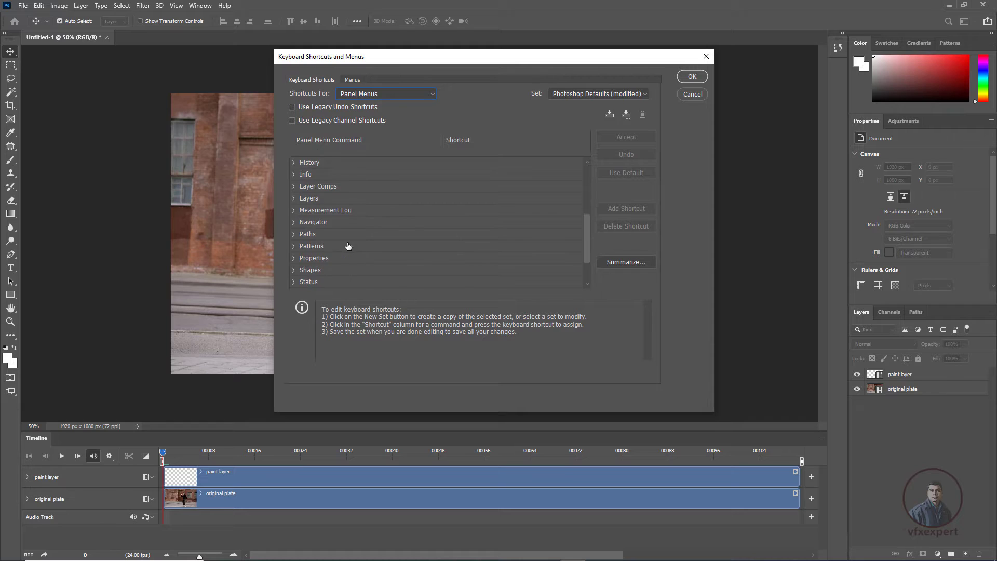
{"action": "double_click", "coordinate": [327, 271]}
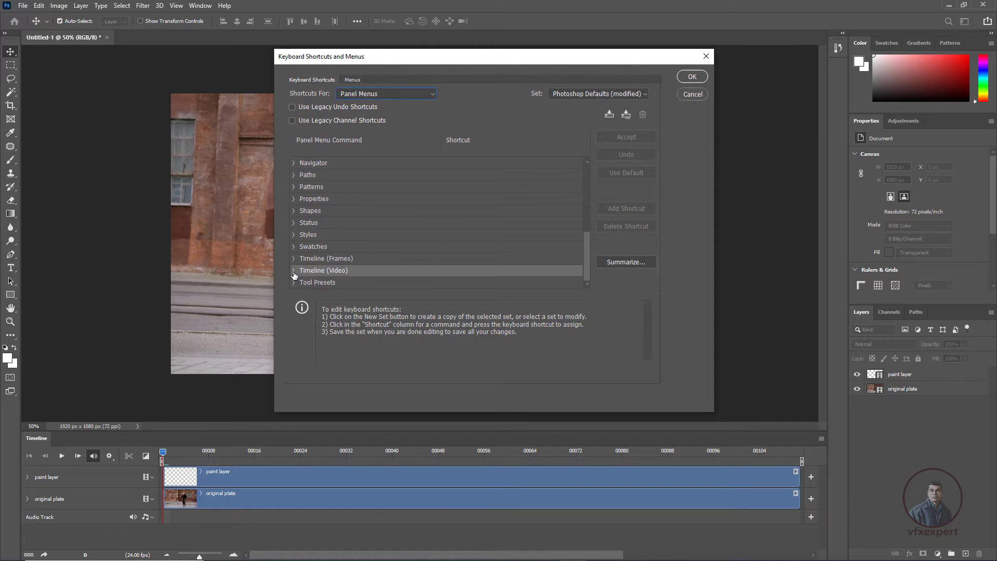
{"action": "scroll", "coordinate": [416, 261], "scroll_direction": "down", "scroll_amount": 3}
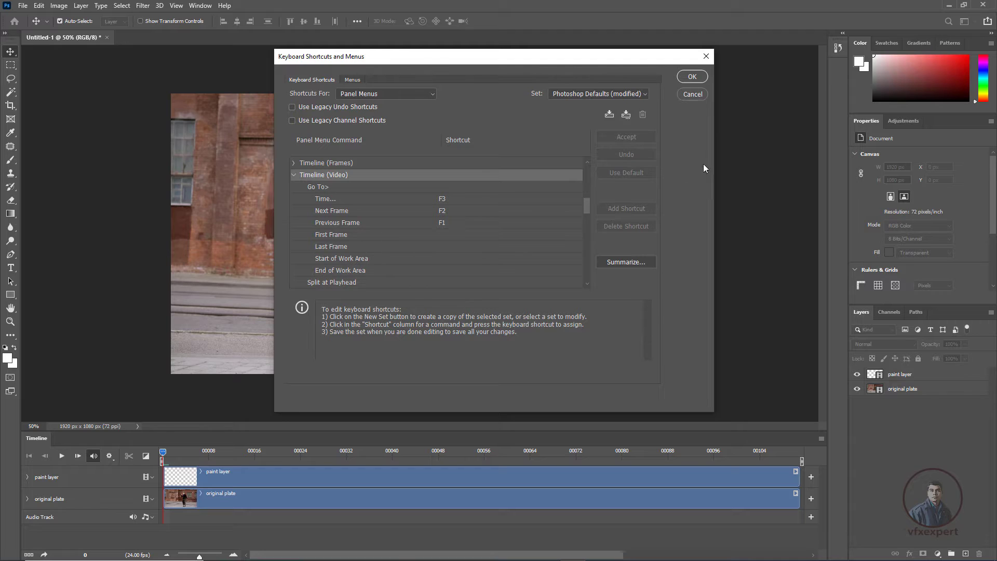
{"action": "left_click", "coordinate": [693, 77]}
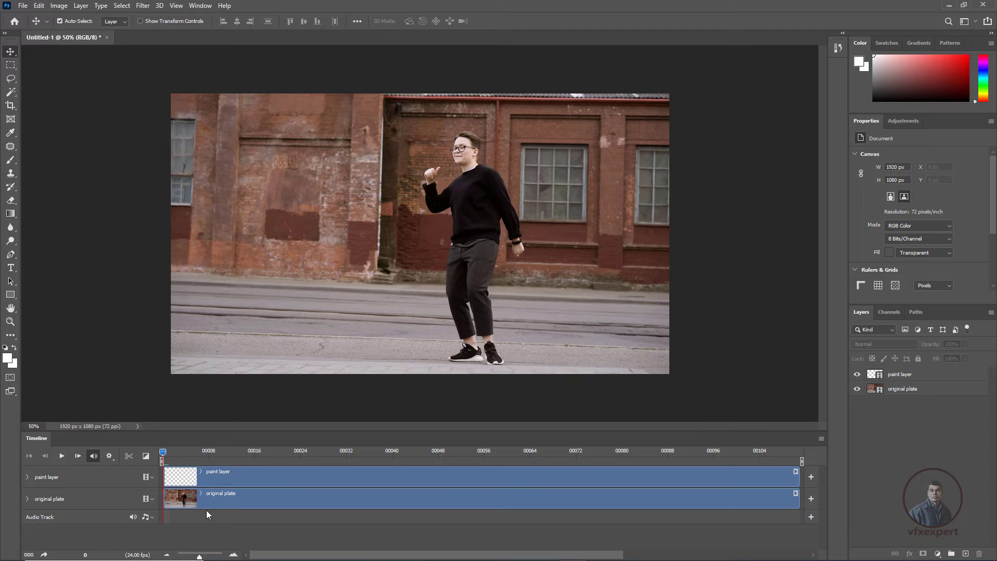
Step several frames forward through the clip and a few frames back to test the frame shortcuts
{"action": "key", "text": "Right"}
{"action": "key", "text": "Right"}
{"action": "key", "text": "Right"}
{"action": "key", "text": "Right"}
{"action": "key", "text": "Right"}
{"action": "key", "text": "Right"}
{"action": "key", "text": "Right"}
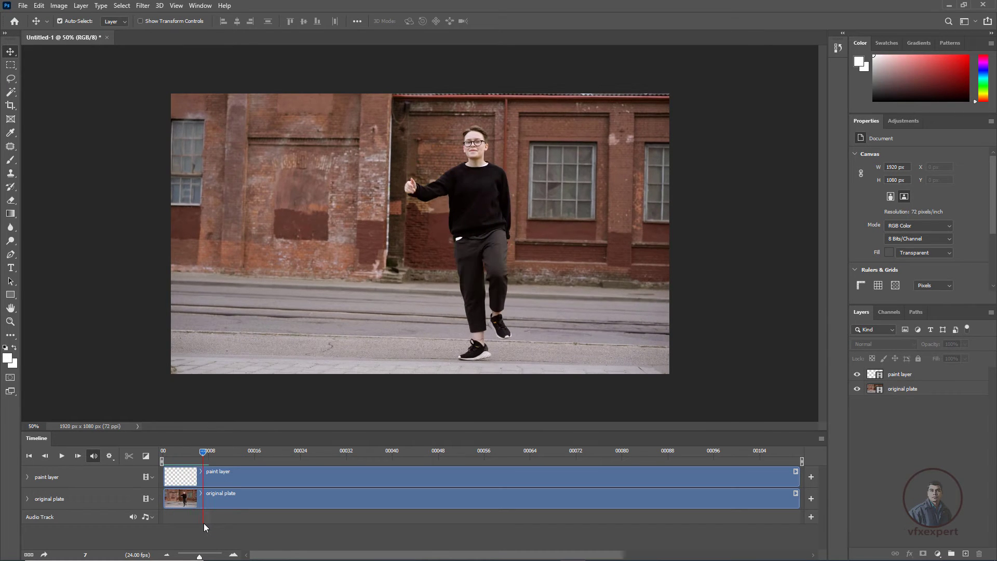
{"action": "key", "text": "Left"}
{"action": "key", "text": "Left"}
{"action": "key", "text": "Left"}
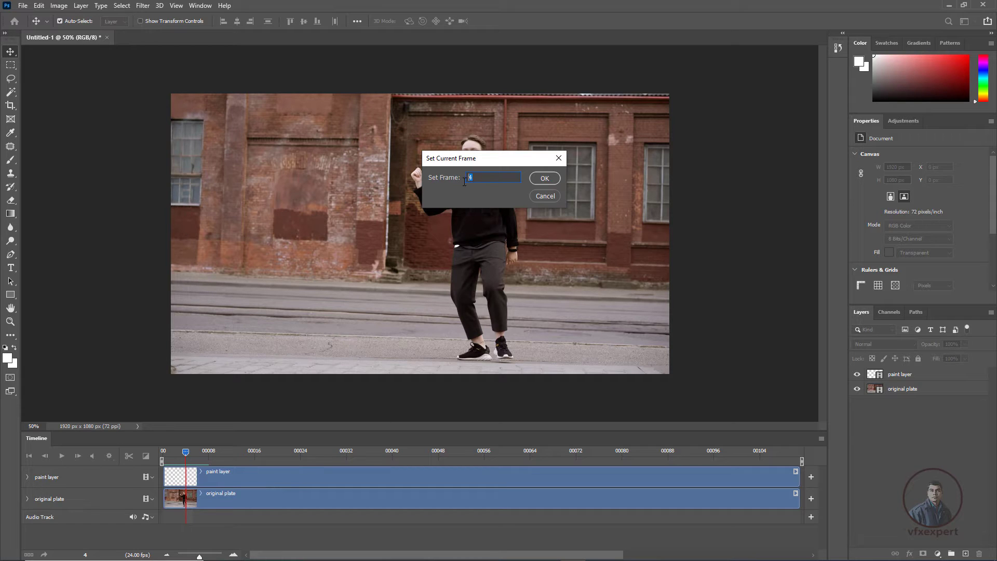
Set the current frame to 50, and go back to the first frame
{"action": "type", "text": "50"}
{"action": "left_click", "coordinate": [545, 178]}
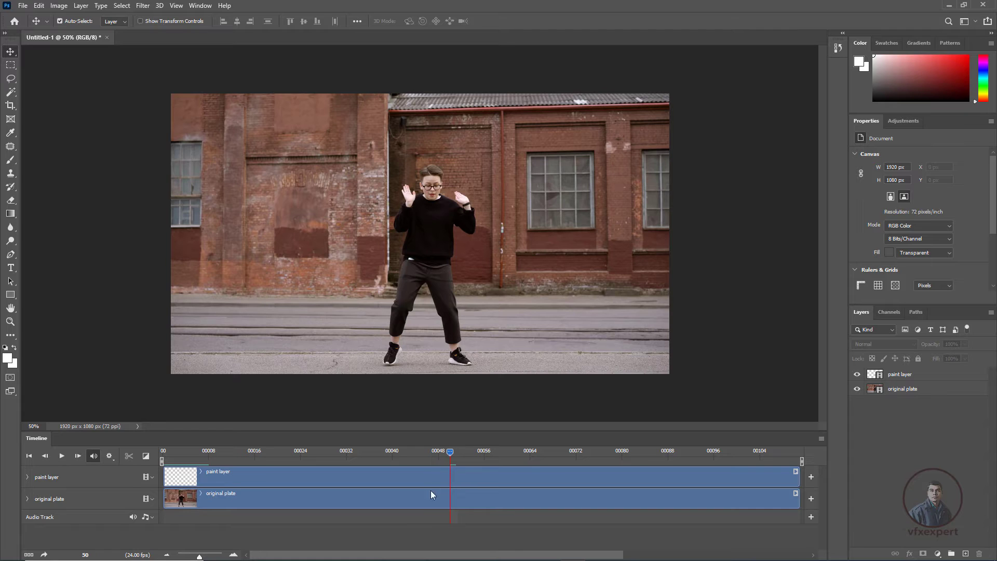
{"action": "key", "text": "Home"}
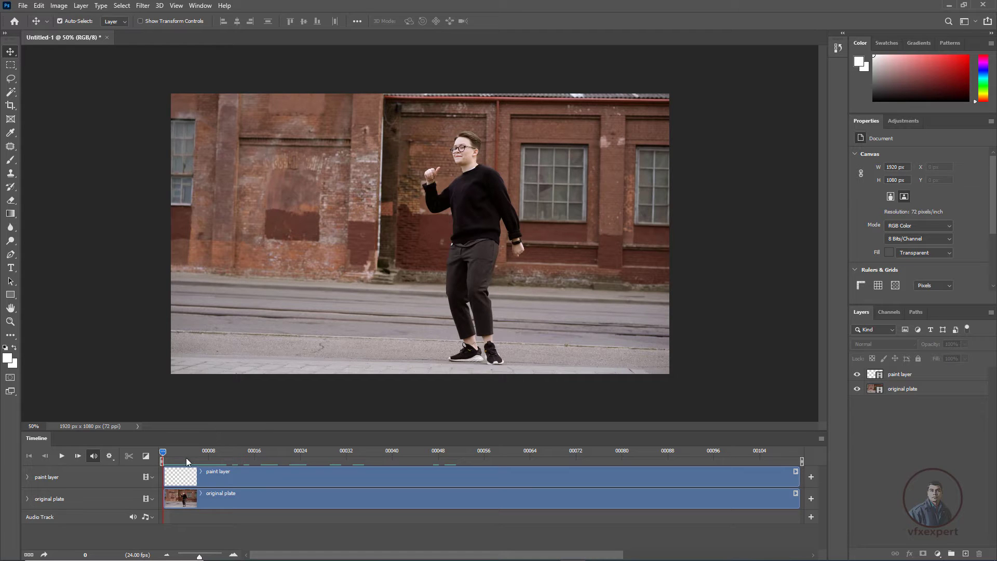
Play the clip from the start and scrub back to about frame 27 to review the motion
{"action": "key", "text": "space"}
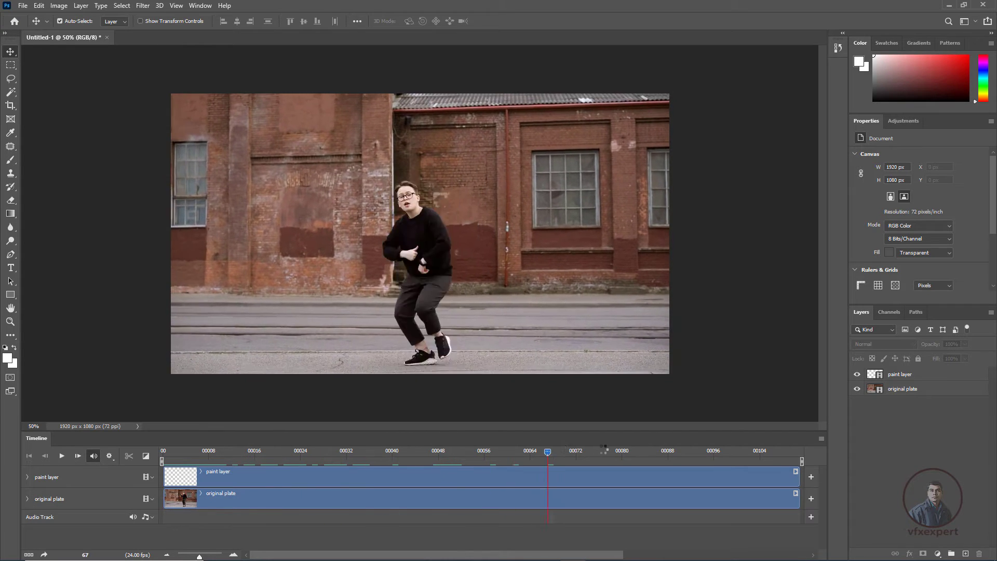
{"action": "left_click_drag", "start_coordinate": [596, 451], "coordinate": [317, 470]}
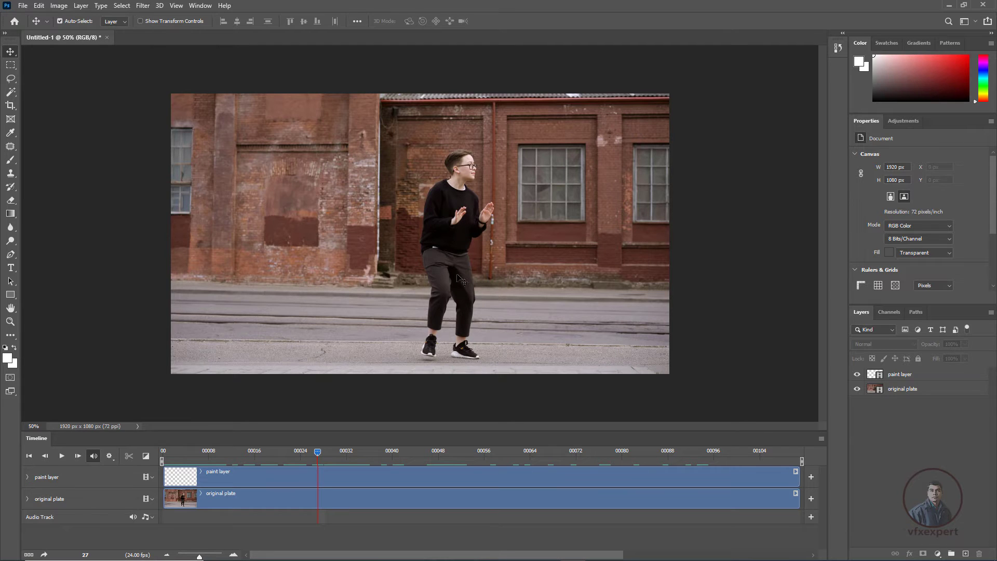
{"action": "key", "text": "space"}
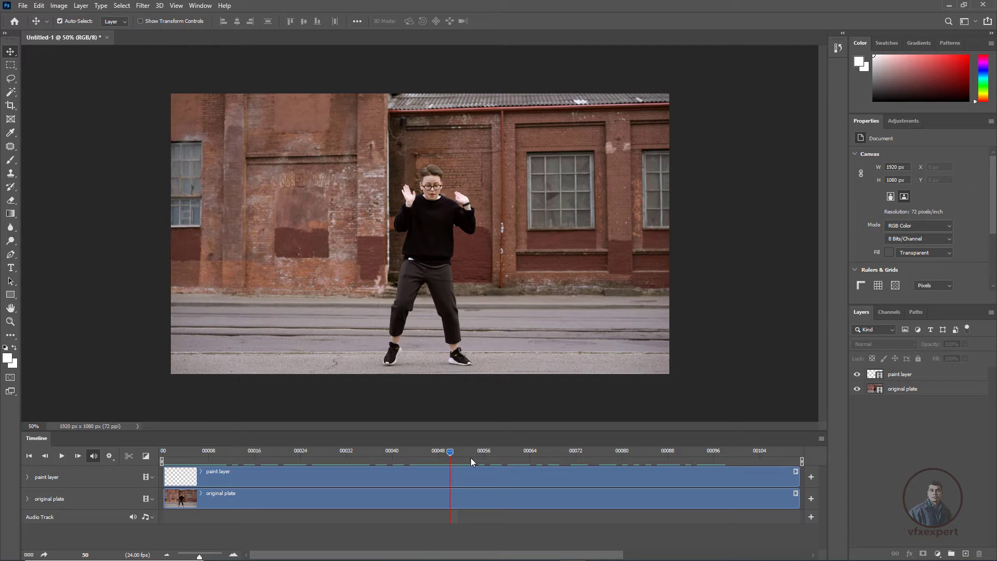
Scrub the timeline back to frame 40, and set the current frame to 45
{"action": "left_click_drag", "start_coordinate": [442, 451], "coordinate": [393, 470]}
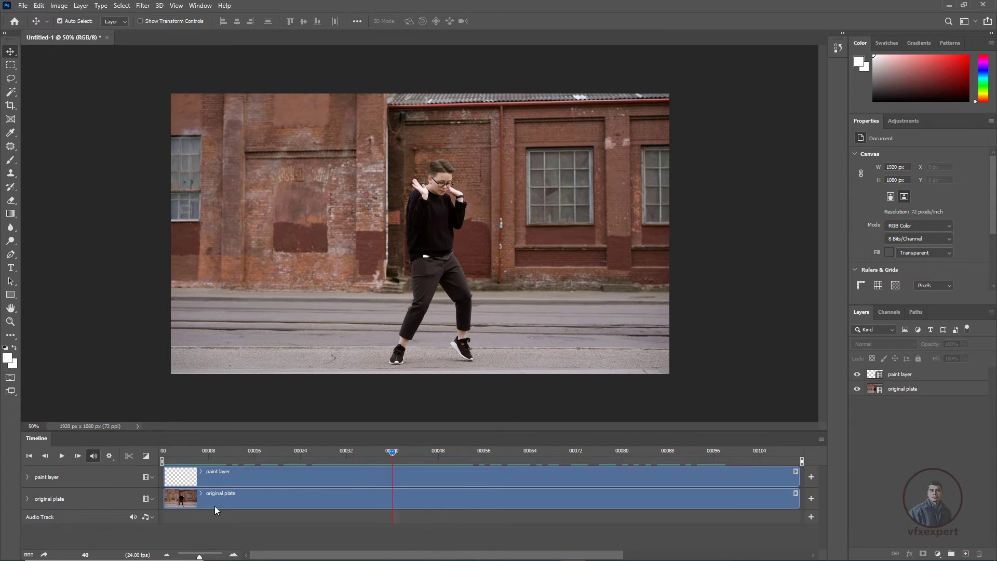
{"action": "left_click", "coordinate": [87, 555]}
{"action": "type", "text": "45"}
{"action": "key", "text": "Return"}
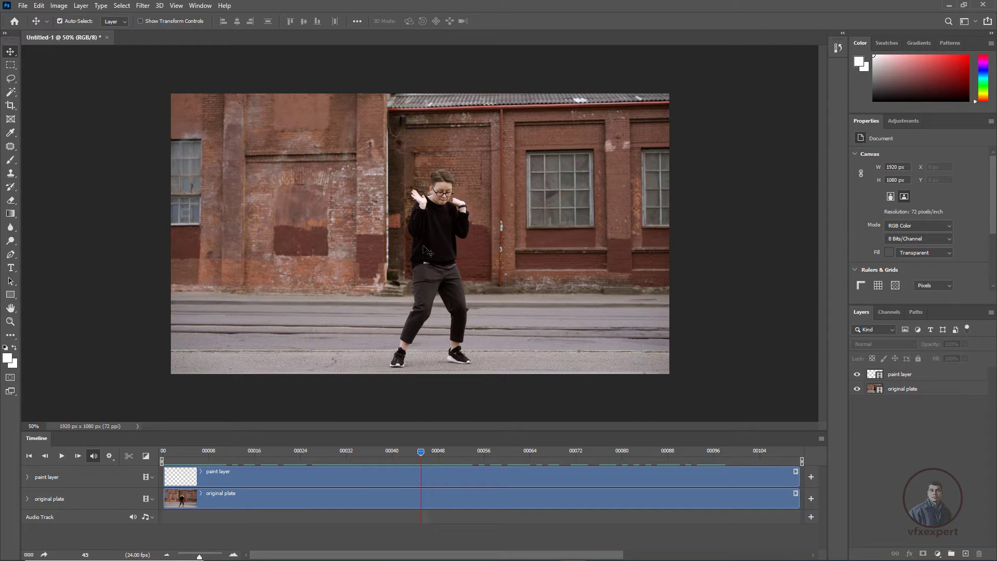
Scrub the timeline back to frame 22
{"action": "scroll", "coordinate": [462, 221], "scroll_direction": "up", "scroll_amount": 1}
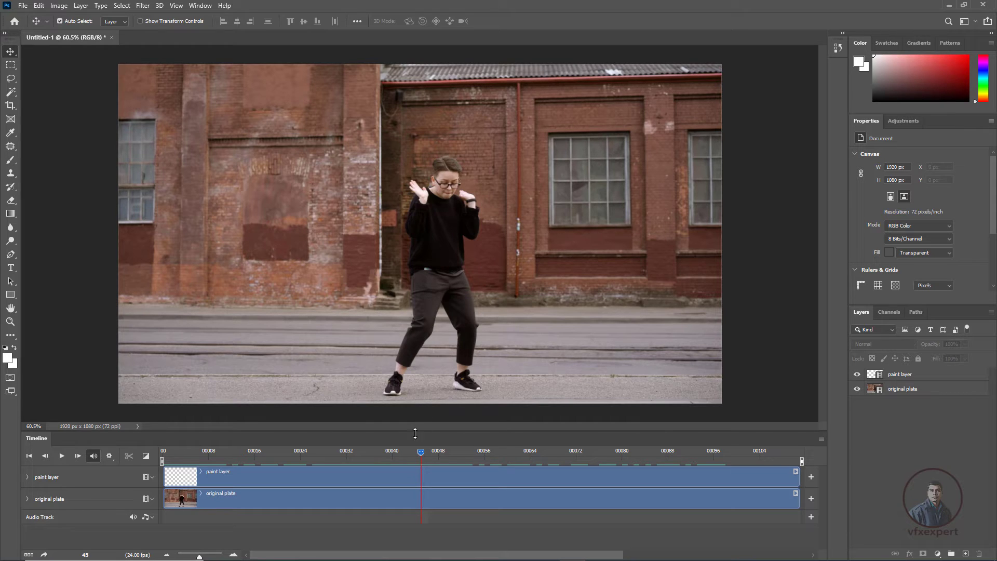
{"action": "left_click_drag", "start_coordinate": [421, 453], "coordinate": [307, 454]}
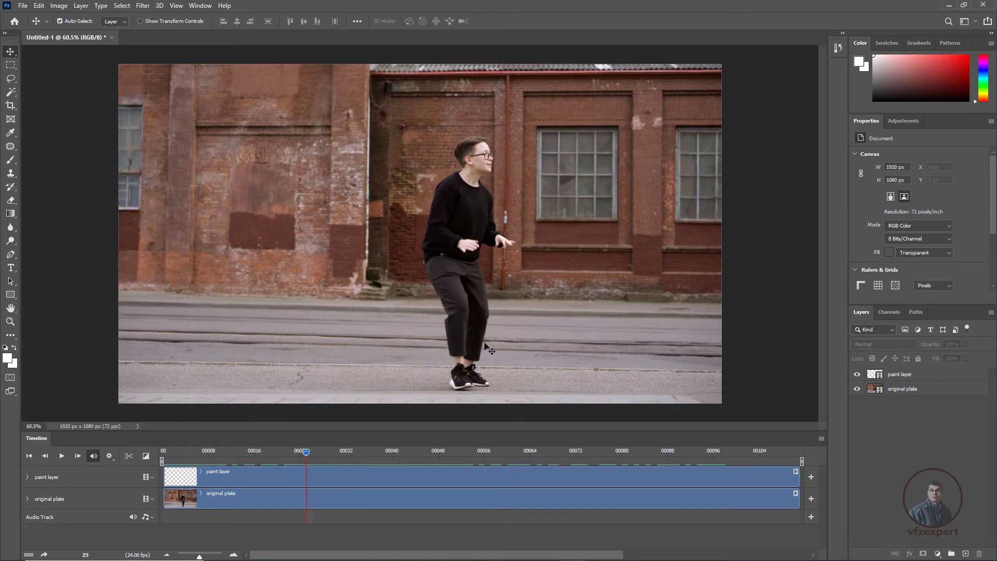
{"action": "left_click_drag", "start_coordinate": [304, 453], "coordinate": [289, 453]}
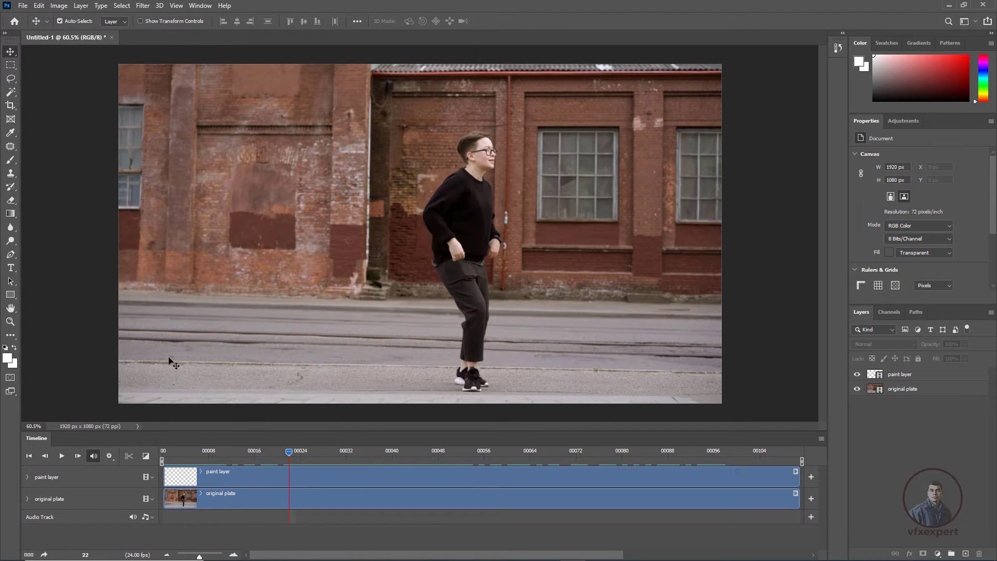
Activate the Clone Stamp tool and set its clone source overlay opacity to 100%, with Show Overlay and Clipped off
{"action": "left_click", "coordinate": [11, 174]}
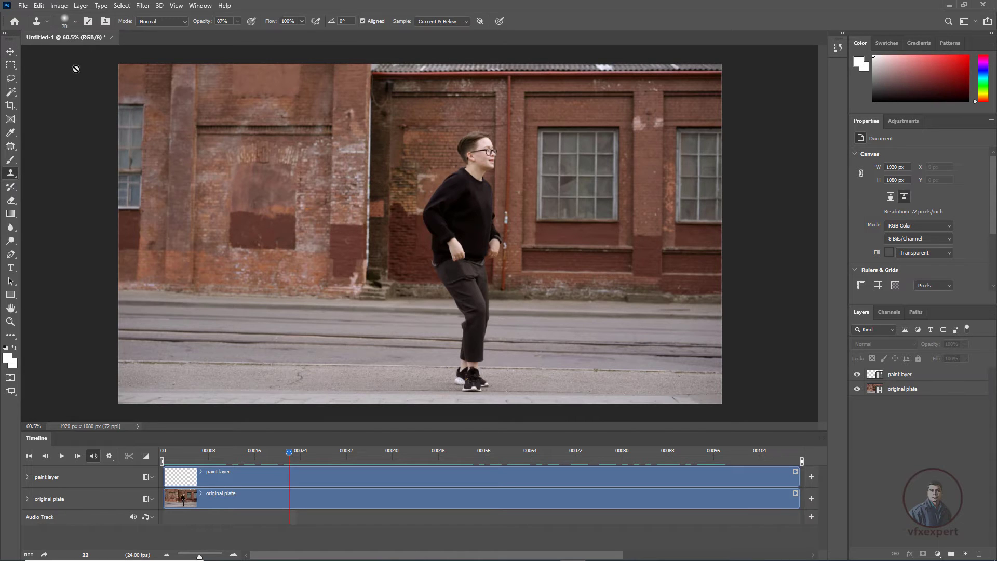
{"action": "left_click", "coordinate": [108, 23]}
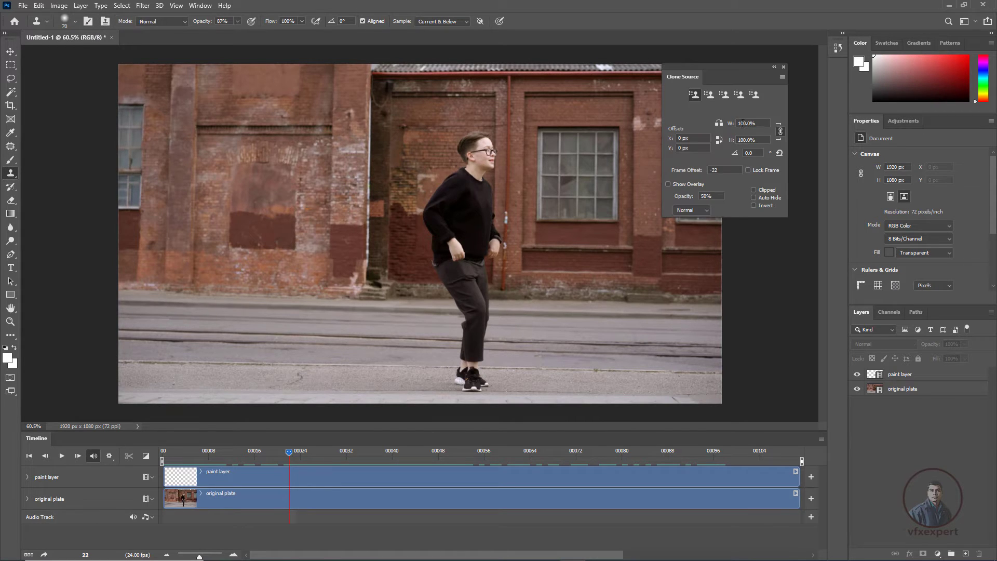
{"action": "left_click", "coordinate": [669, 184]}
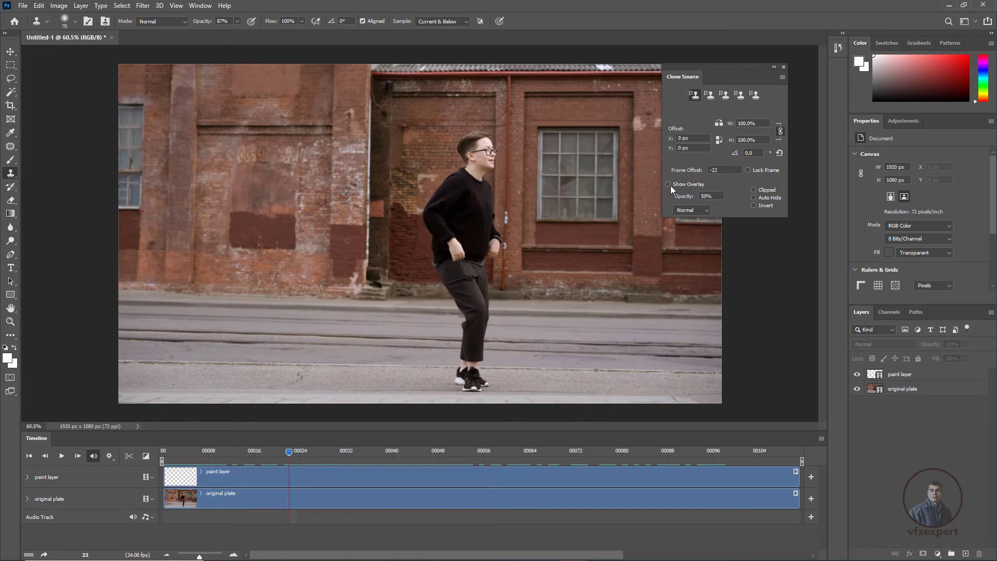
{"action": "left_click", "coordinate": [754, 190]}
{"action": "left_click", "coordinate": [710, 196]}
{"action": "type", "text": "10"}
{"action": "left_click", "coordinate": [783, 68]}
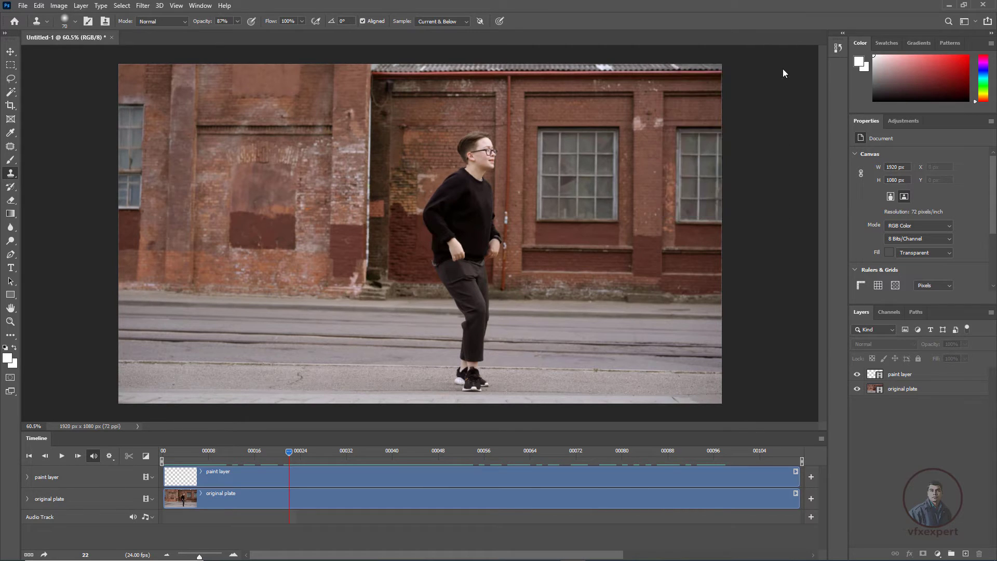
On the paint layer at frame 22, sample the pavement beside the person's feet as clone source, and set the current frame to 45
{"action": "left_click", "coordinate": [902, 377]}
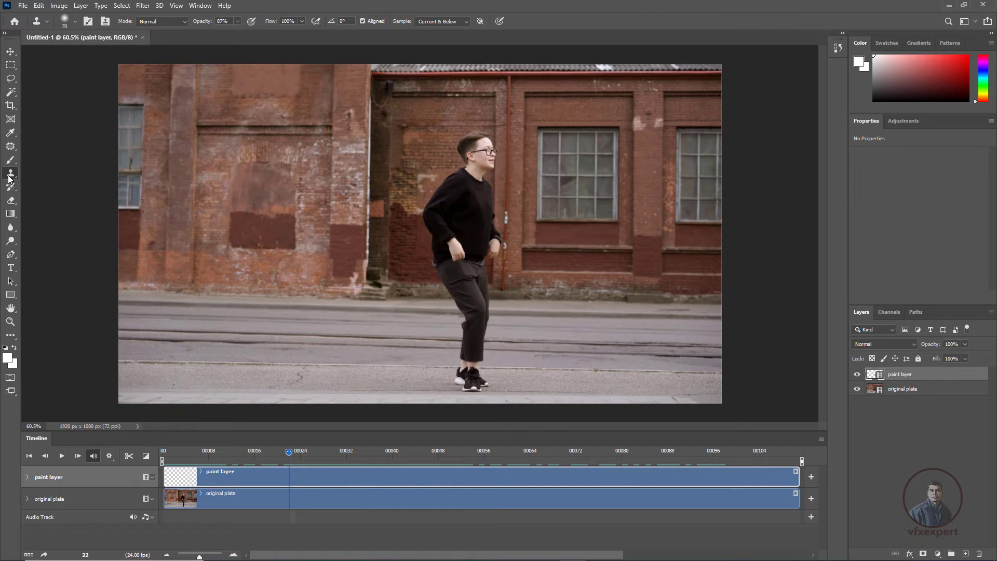
{"action": "left_click", "coordinate": [105, 21]}
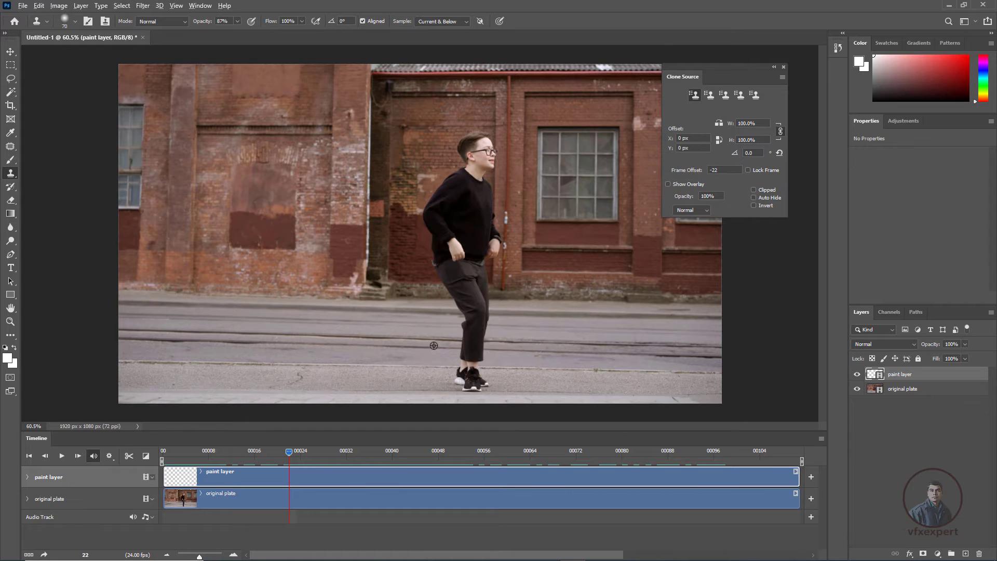
{"action": "left_click", "coordinate": [437, 378], "text": "alt"}
{"action": "key", "text": "alt+shift+j"}
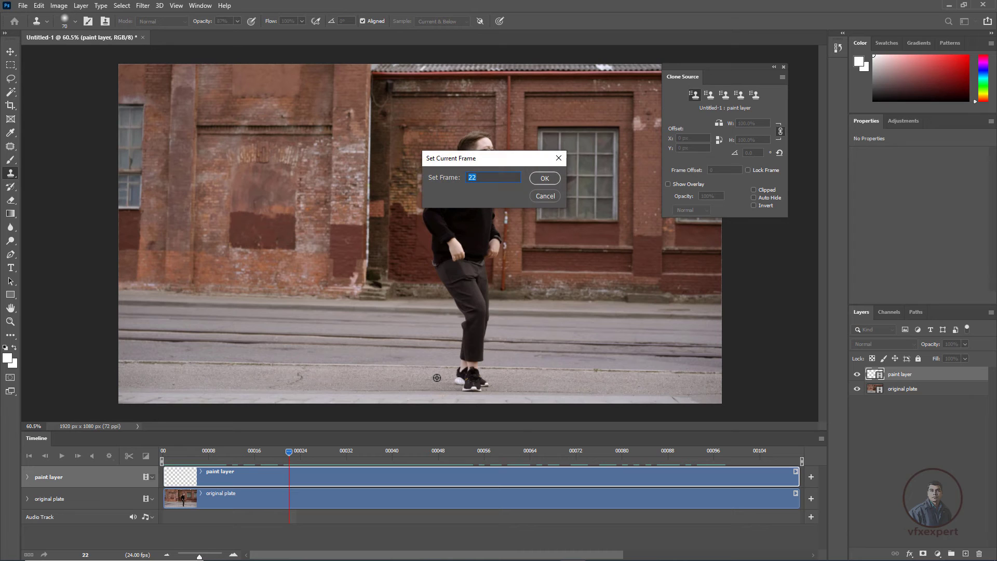
{"action": "type", "text": "45"}
{"action": "key", "text": "Return"}
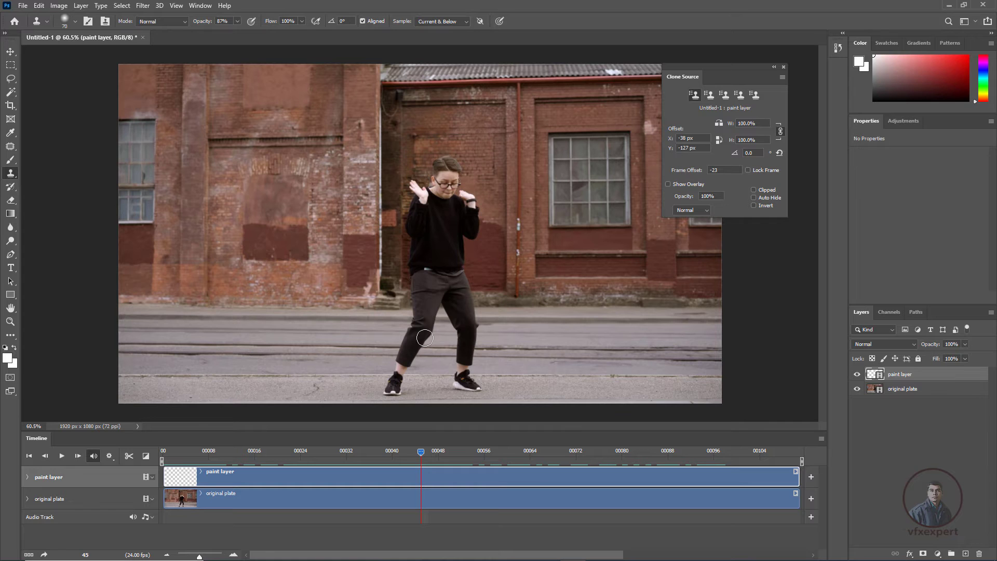
Preview the clone source overlay on frame 45 and move it to an offset of X 45 px, Y 0 px
{"action": "key", "text": "alt+shift"}
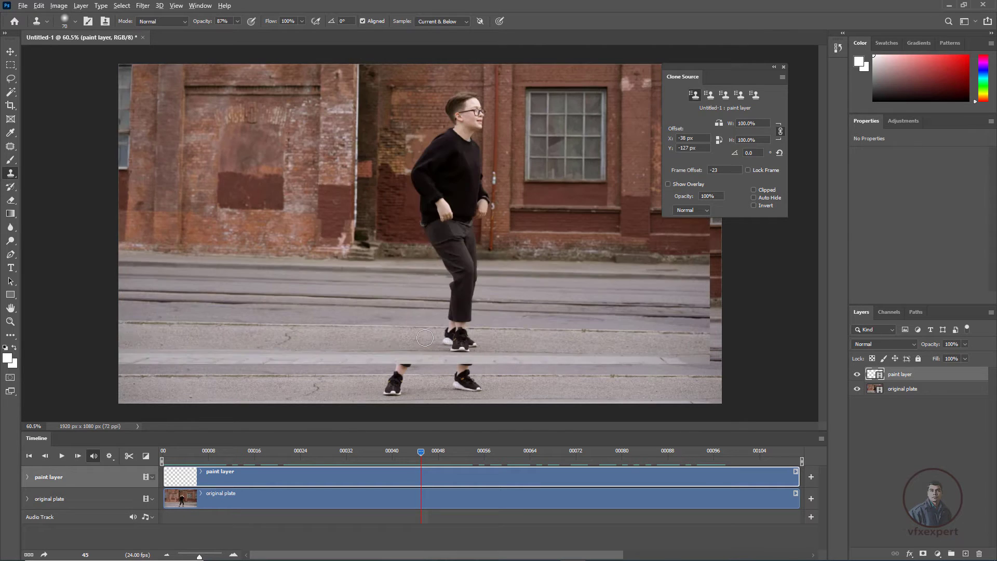
{"action": "mouse_move", "coordinate": [428, 329]}
{"action": "left_mouse_down"}
{"action": "mouse_move", "coordinate": [379, 336]}
{"action": "mouse_move", "coordinate": [433, 336]}
{"action": "mouse_move", "coordinate": [421, 354]}
{"action": "mouse_move", "coordinate": [394, 354]}
{"action": "mouse_move", "coordinate": [427, 359]}
{"action": "mouse_move", "coordinate": [430, 375]}
{"action": "mouse_move", "coordinate": [423, 392]}
{"action": "mouse_move", "coordinate": [406, 388]}
{"action": "mouse_move", "coordinate": [397, 404]}
{"action": "mouse_move", "coordinate": [434, 408]}
{"action": "mouse_move", "coordinate": [451, 376]}
{"action": "left_mouse_up"}
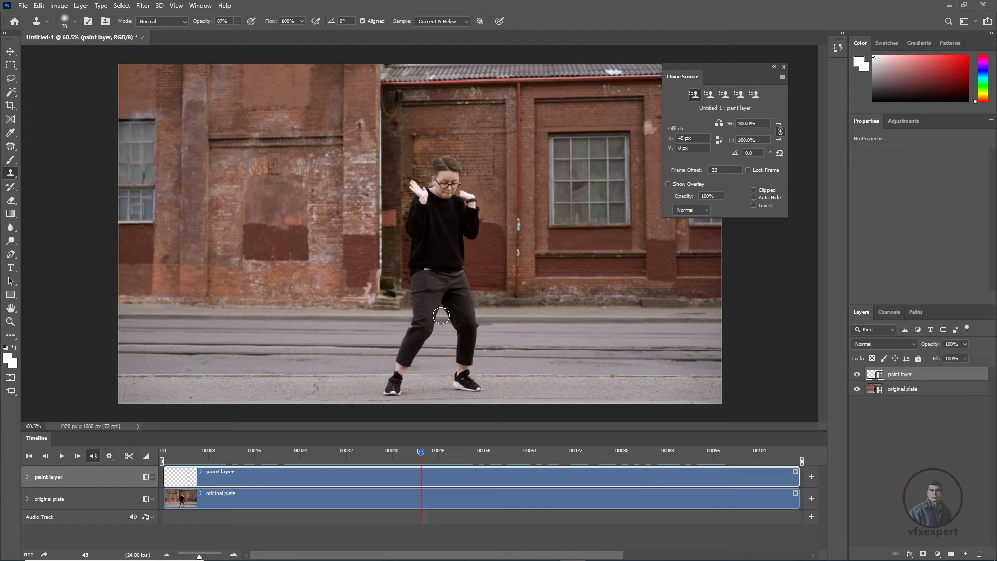
{"action": "key", "text": "shift+alt"}
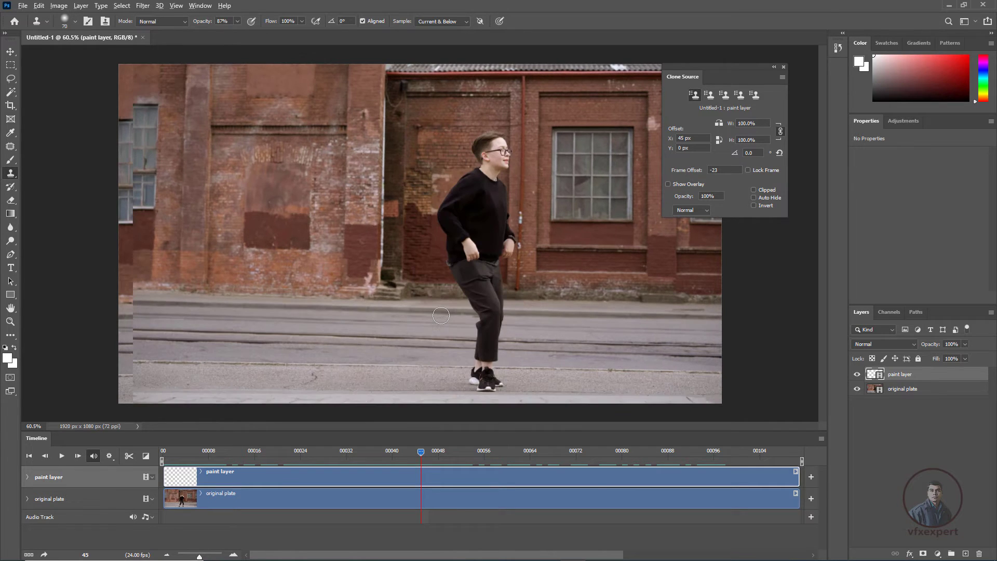
{"action": "key", "text": "shift+alt"}
{"action": "key", "text": "alt+shift"}
{"action": "key", "text": "alt+shift"}
{"action": "key", "text": "shift+alt"}
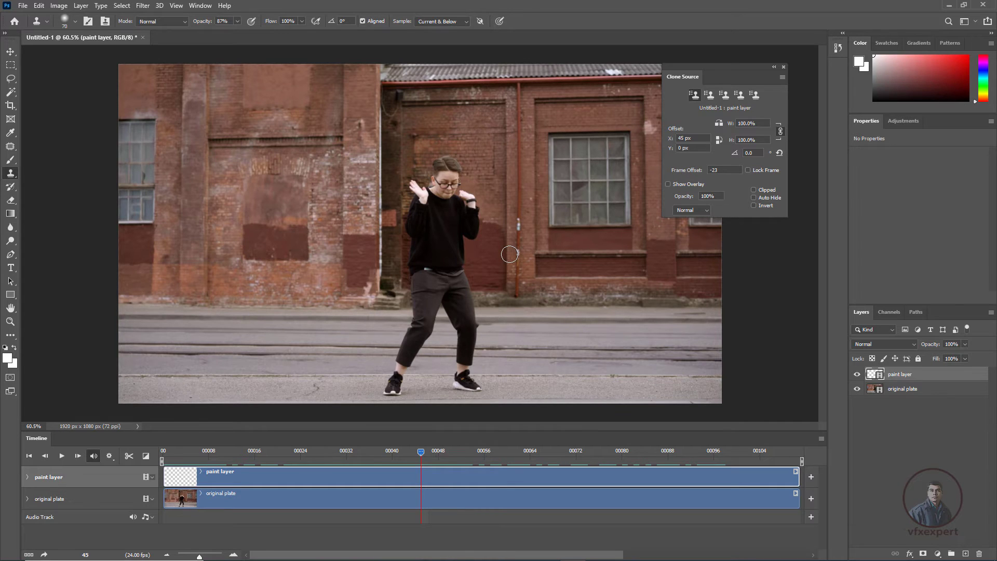
Set the clone overlay opacity to 50% and move the overlay to an offset of X 27 px, Y 29 px
{"action": "left_click", "coordinate": [703, 198]}
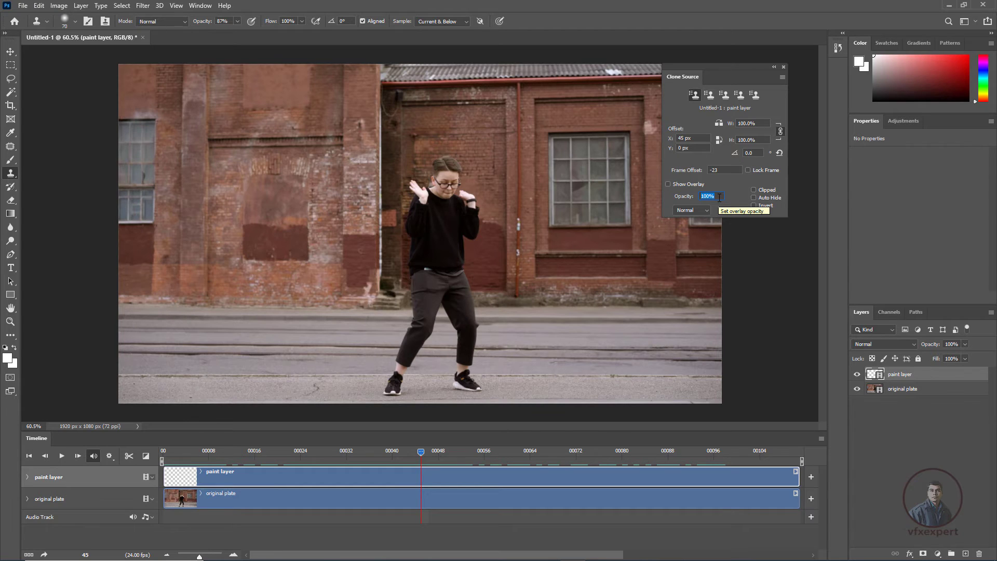
{"action": "type", "text": "5"}
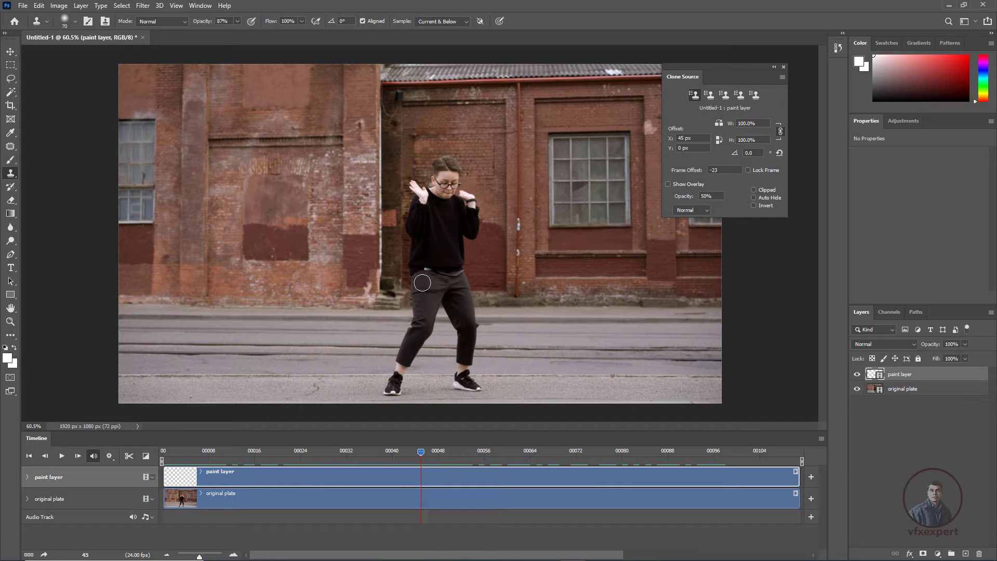
{"action": "key", "text": "alt+shift"}
{"action": "mouse_move", "coordinate": [429, 289]}
{"action": "left_mouse_down"}
{"action": "mouse_move", "coordinate": [390, 298]}
{"action": "mouse_move", "coordinate": [428, 302]}
{"action": "mouse_move", "coordinate": [397, 285]}
{"action": "mouse_move", "coordinate": [401, 270]}
{"action": "mouse_move", "coordinate": [409, 323]}
{"action": "mouse_move", "coordinate": [404, 299]}
{"action": "mouse_move", "coordinate": [414, 286]}
{"action": "mouse_move", "coordinate": [423, 294]}
{"action": "left_mouse_up"}
{"action": "mouse_move", "coordinate": [422, 286]}
{"action": "left_mouse_down"}
{"action": "mouse_move", "coordinate": [415, 282]}
{"action": "mouse_move", "coordinate": [423, 298]}
{"action": "left_mouse_up"}
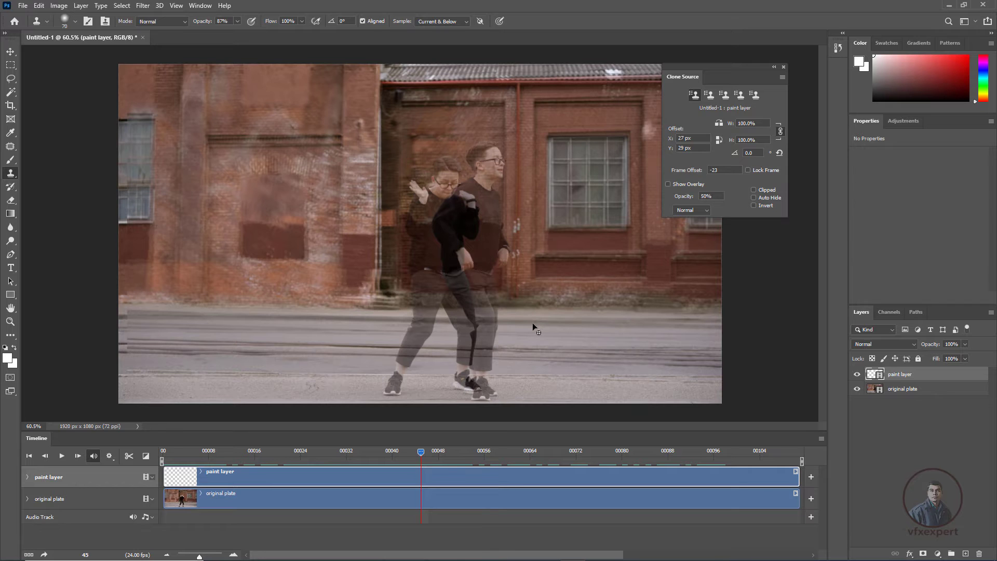
Nudge the clone overlay up and to the right to an offset of X 39 px, Y 23 px
{"action": "key", "text": "alt+shift+Up"}
{"action": "key", "text": "alt+shift+Up"}
{"action": "key", "text": "alt+shift+Up"}
{"action": "key", "text": "alt+shift+Up"}
{"action": "key", "text": "alt+shift+Up"}
{"action": "key", "text": "alt+shift+Up"}
{"action": "key", "text": "alt+shift+Right"}
{"action": "key", "text": "alt+shift+Right"}
{"action": "key", "text": "alt+shift+Right"}
{"action": "key", "text": "alt+shift+Right"}
{"action": "key", "text": "alt+shift+Right"}
{"action": "key", "text": "alt+shift+Right"}
{"action": "key", "text": "alt+shift+Right"}
{"action": "key", "text": "alt+shift+Right"}
{"action": "key", "text": "alt+shift+Right"}
{"action": "key", "text": "alt+shift+Right"}
{"action": "key", "text": "alt+shift+Right"}
{"action": "key", "text": "alt+shift+Right"}
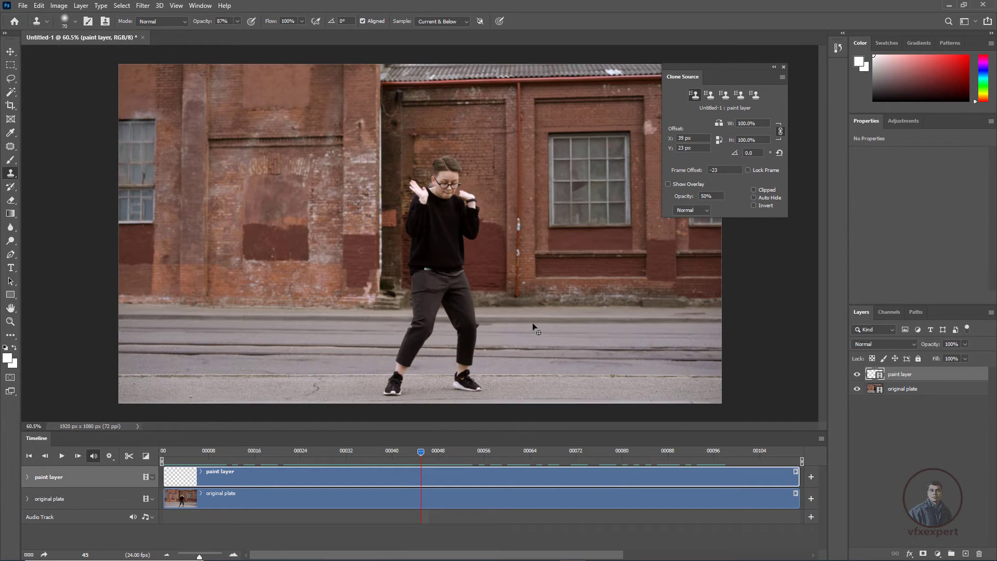
Fine-tune the clone overlay against the wall and rails, nudging it to an offset of X 37 px, Y 27 px
{"action": "key", "text": "alt+shift"}
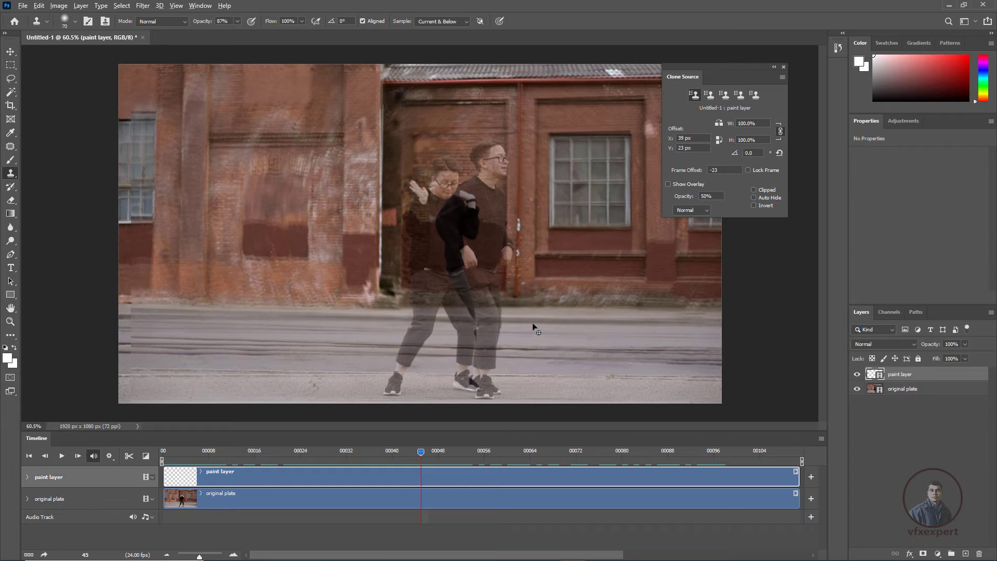
{"action": "key", "text": "alt+shift+Down"}
{"action": "key", "text": "alt+shift+Down"}
{"action": "key", "text": "alt+shift+Left"}
{"action": "key", "text": "alt+shift+Left"}
{"action": "key", "text": "alt+shift+Down"}
{"action": "key", "text": "alt+shift+Down"}
{"action": "key", "text": "alt+shift+Down"}
{"action": "key", "text": "alt+shift+Down"}
{"action": "key", "text": "alt+shift+Down"}
{"action": "key", "text": "alt+shift+Down"}
{"action": "key", "text": "alt+shift+Up"}
{"action": "key", "text": "alt+shift+Up"}
{"action": "key", "text": "alt+shift+Up"}
{"action": "key", "text": "alt+shift+Up"}
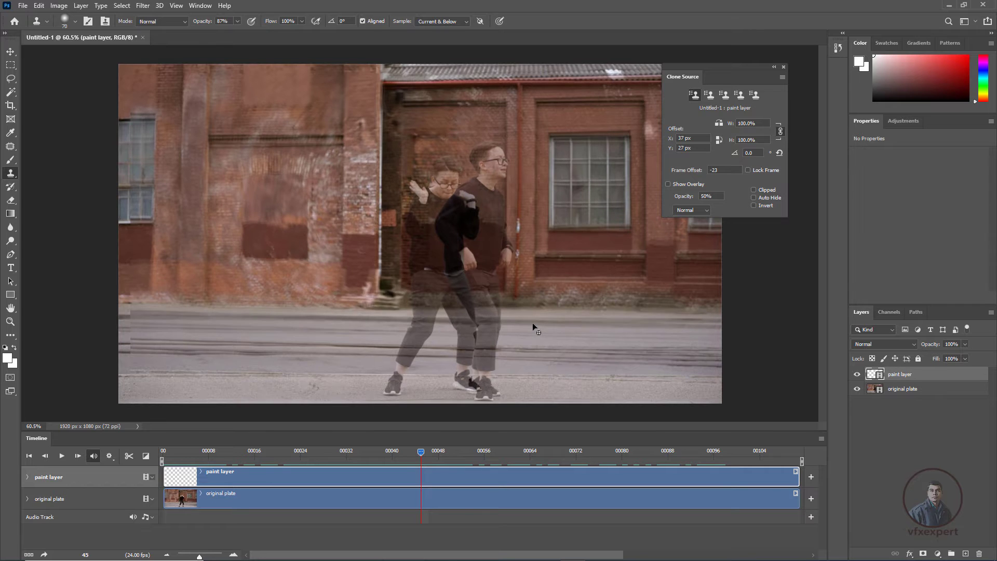
Rotate the clone source to -0.7° to align the overlay with the background
{"action": "key", "text": "alt+shift"}
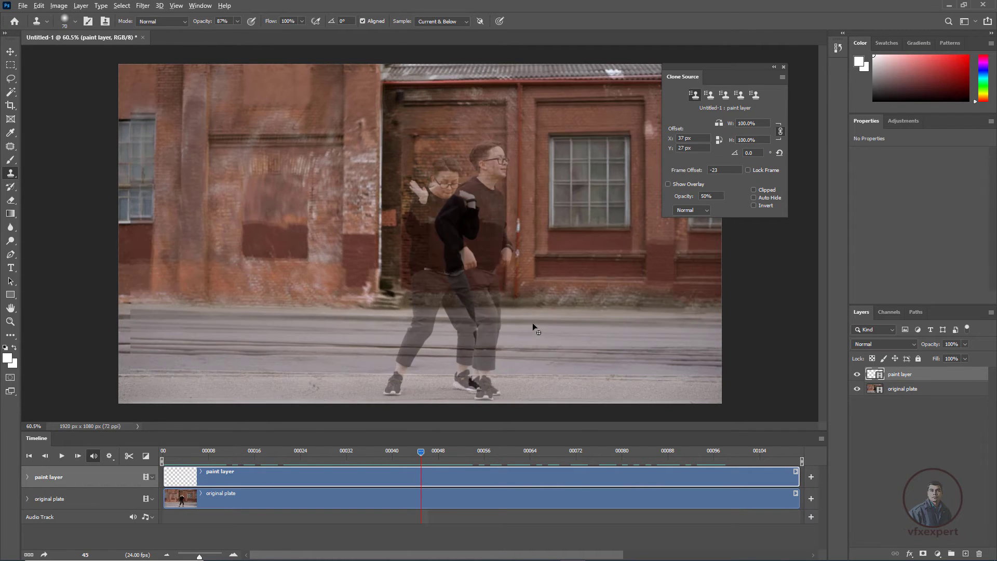
{"action": "key", "text": "alt+shift"}
{"action": "key", "text": "alt+shift+comma"}
{"action": "key", "text": "alt+shift+comma"}
{"action": "key", "text": "alt+shift+comma"}
{"action": "key", "text": "alt+shift+comma"}
{"action": "key", "text": "alt+shift+comma"}
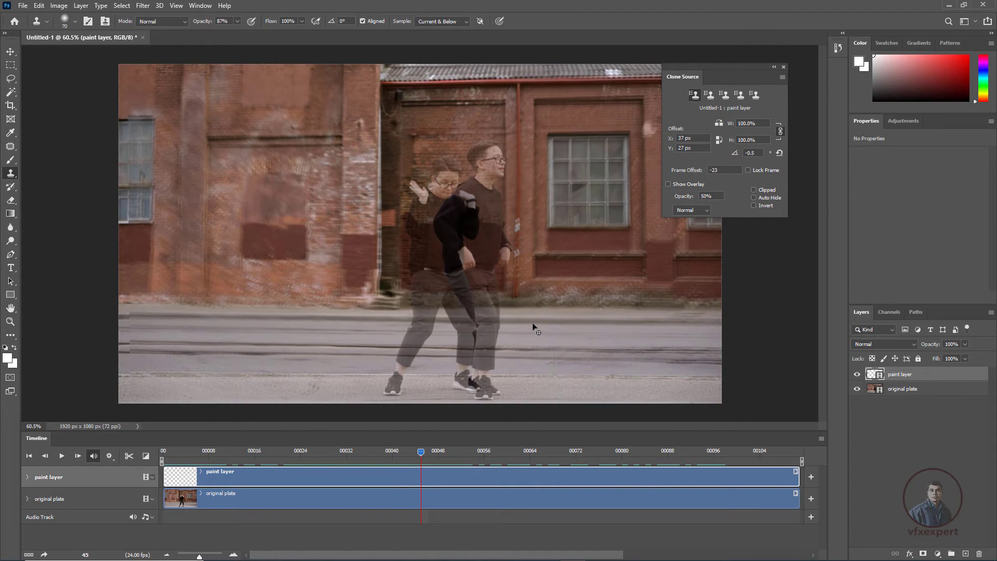
{"action": "key", "text": "alt+shift+comma"}
{"action": "key", "text": "alt+shift+comma"}
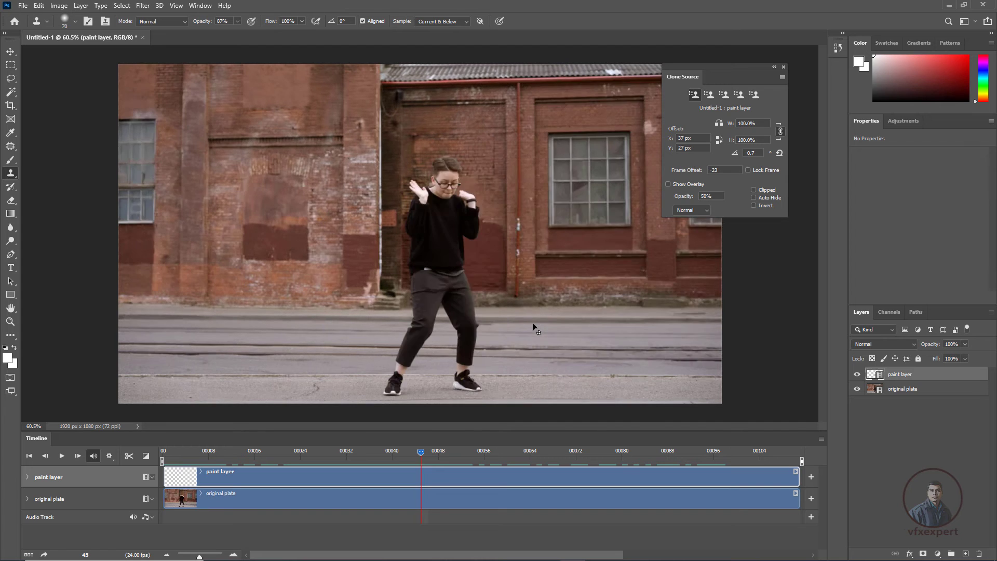
Refine the overlay alignment to an offset of X 51 px, Y 25 px and a rotation of -1.2°
{"action": "key", "text": "alt+shift+Right"}
{"action": "key", "text": "alt+shift+Right"}
{"action": "key", "text": "alt+shift+Right"}
{"action": "key", "text": "alt+shift+Right"}
{"action": "key", "text": "alt+shift+Right"}
{"action": "key", "text": "alt+shift+Right"}
{"action": "key", "text": "alt+shift+Right"}
{"action": "key", "text": "alt+shift+Right"}
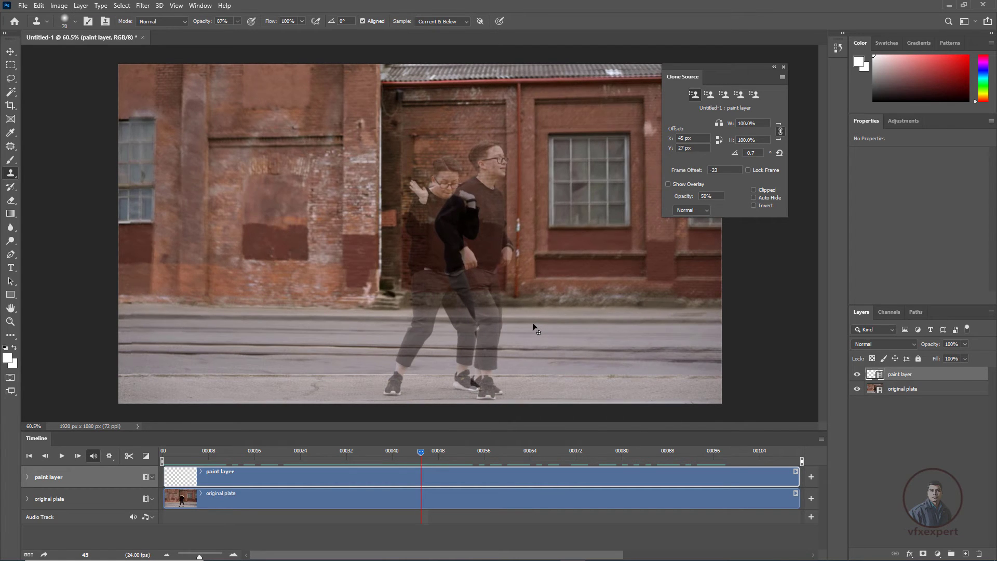
{"action": "key", "text": "alt+shift"}
{"action": "key", "text": "alt+shift"}
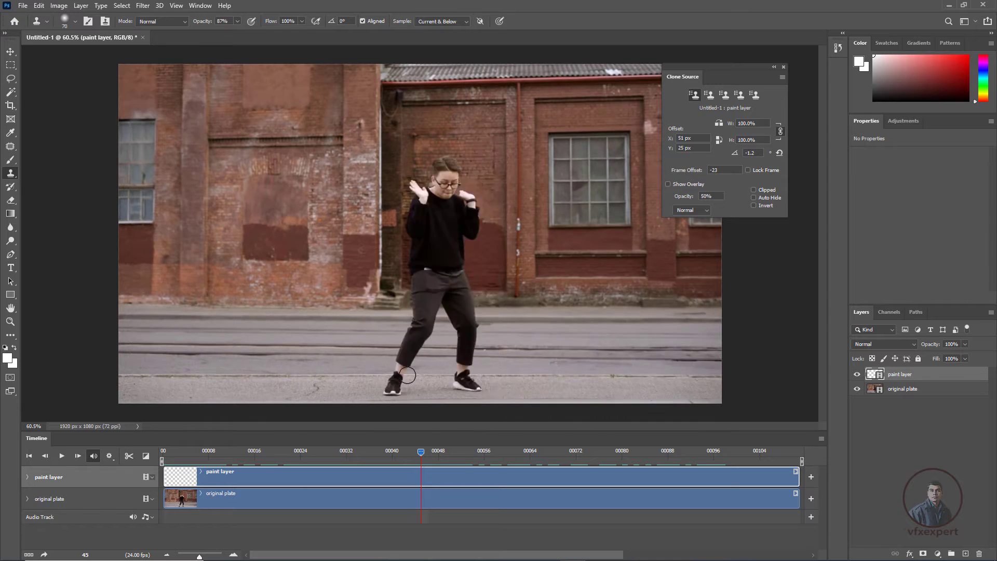
{"action": "key", "text": "alt+shift"}
Check the size and hardness of the Clone Stamp brush
{"action": "scroll", "coordinate": [389, 392], "scroll_direction": "up", "scroll_amount": 2}
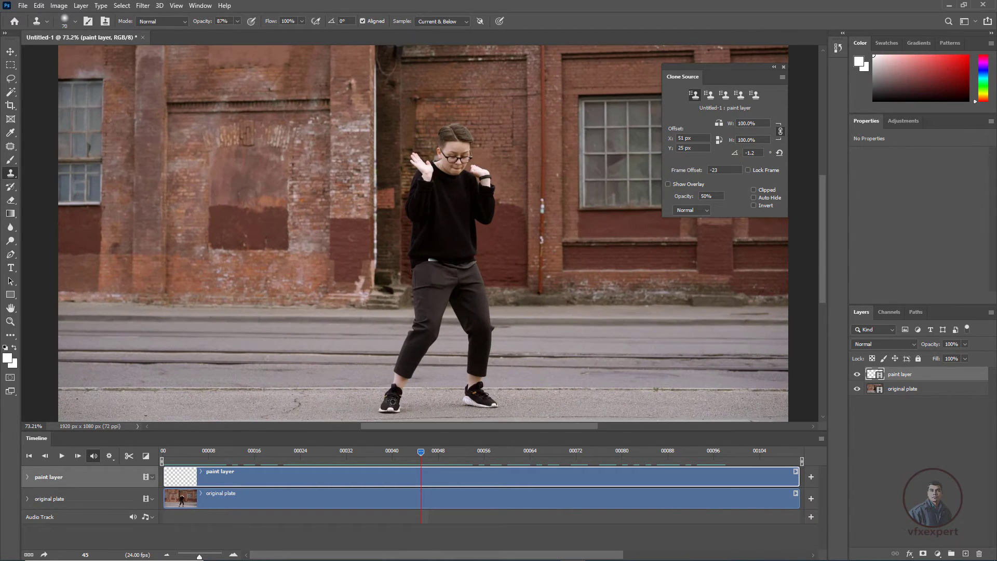
{"action": "scroll", "coordinate": [410, 364], "scroll_direction": "down", "scroll_amount": 2}
{"action": "left_click", "coordinate": [76, 21]}
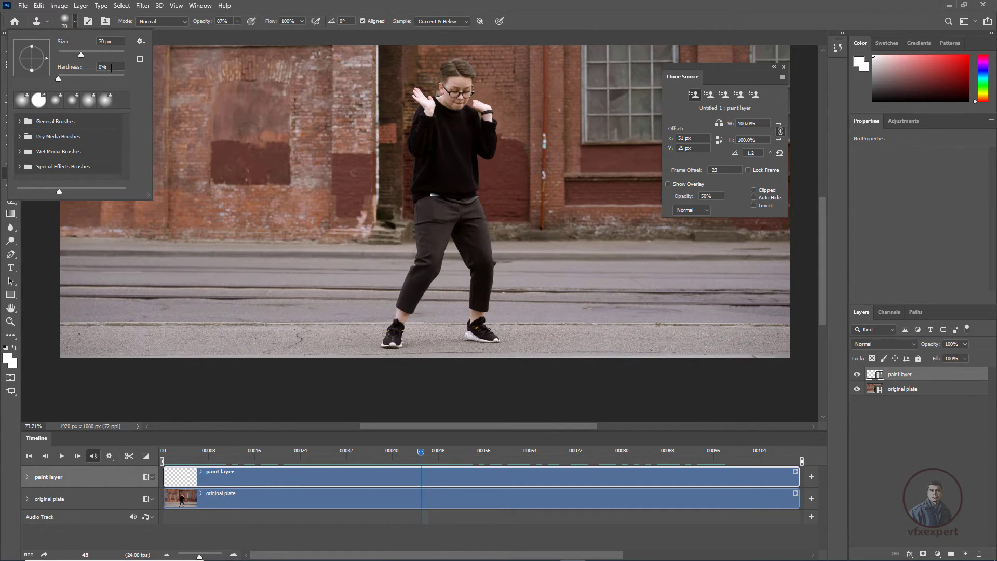
{"action": "left_click", "coordinate": [284, 4]}
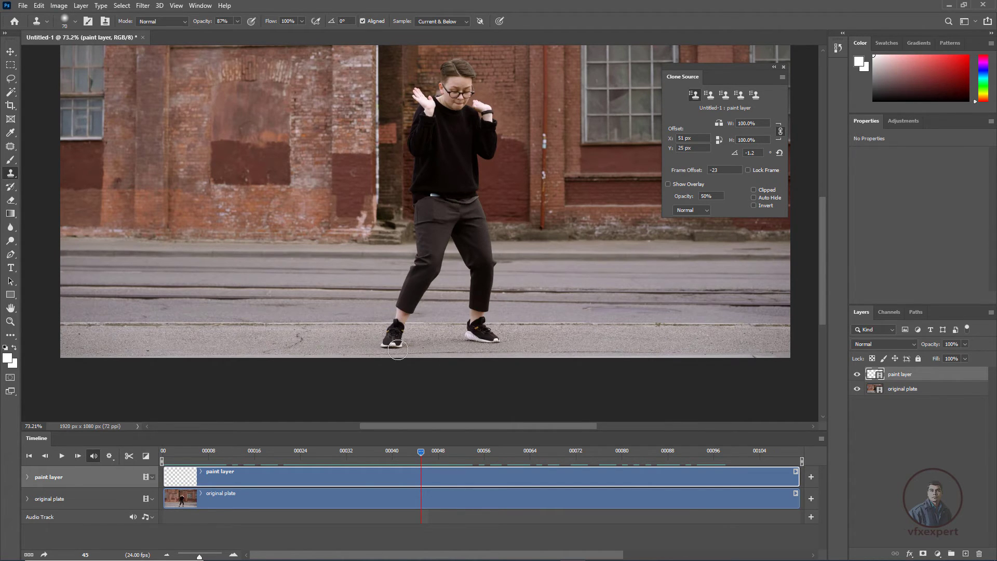
Set the Clone Stamp opacity to 100% and paint the aligned background over the person's lower legs and feet on frame 45
{"action": "scroll", "coordinate": [391, 362], "scroll_direction": "up", "scroll_amount": 2}
{"action": "mouse_move", "coordinate": [390, 334]}
{"action": "left_mouse_down"}
{"action": "mouse_move", "coordinate": [407, 318]}
{"action": "mouse_move", "coordinate": [390, 299]}
{"action": "mouse_move", "coordinate": [398, 289]}
{"action": "mouse_move", "coordinate": [421, 298]}
{"action": "mouse_move", "coordinate": [409, 271]}
{"action": "mouse_move", "coordinate": [426, 244]}
{"action": "mouse_move", "coordinate": [419, 254]}
{"action": "mouse_move", "coordinate": [437, 267]}
{"action": "mouse_move", "coordinate": [442, 259]}
{"action": "left_mouse_up"}
{"action": "left_click", "coordinate": [237, 21]}
{"action": "mouse_move", "coordinate": [418, 301]}
{"action": "left_mouse_down"}
{"action": "mouse_move", "coordinate": [445, 241]}
{"action": "mouse_move", "coordinate": [436, 241]}
{"action": "mouse_move", "coordinate": [437, 261]}
{"action": "left_mouse_up"}
{"action": "key", "text": "alt+shift"}
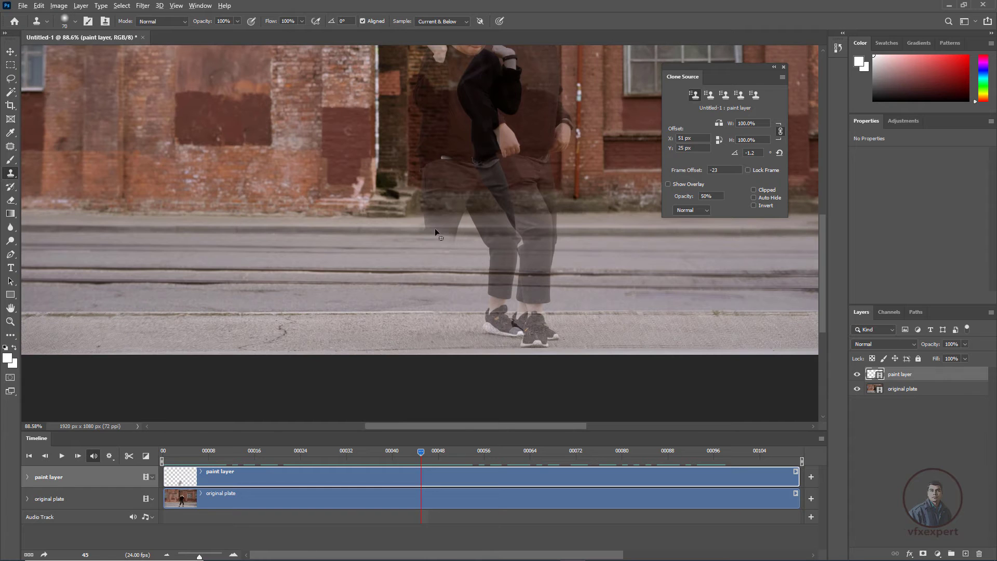
{"action": "mouse_move", "coordinate": [454, 271]}
{"action": "left_mouse_down"}
{"action": "mouse_move", "coordinate": [414, 235]}
{"action": "mouse_move", "coordinate": [509, 327]}
{"action": "left_mouse_up"}
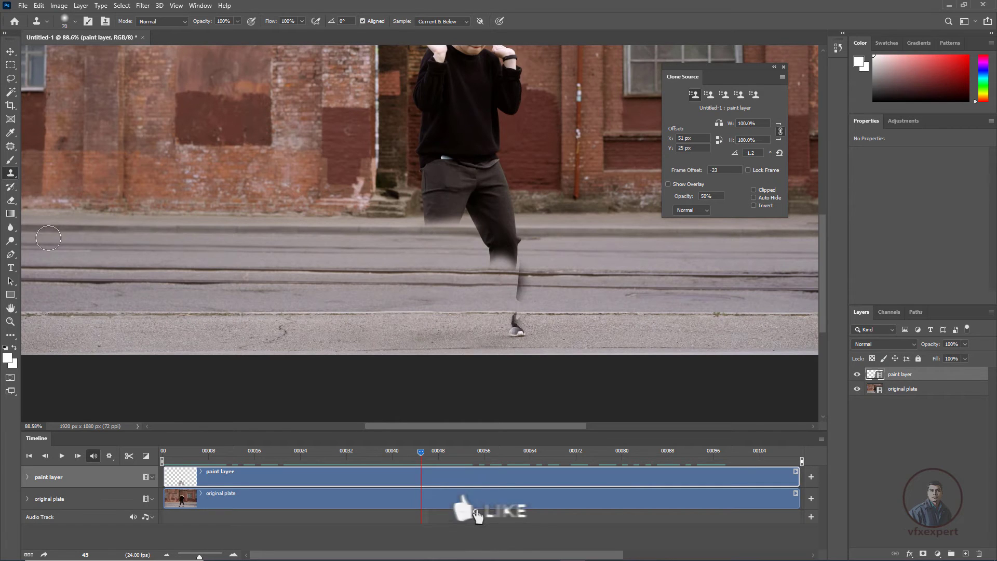
Erase part of the cloned paint over the right-hand lower leg and shoe, and switch back to the Clone Stamp tool
{"action": "key", "text": "e"}
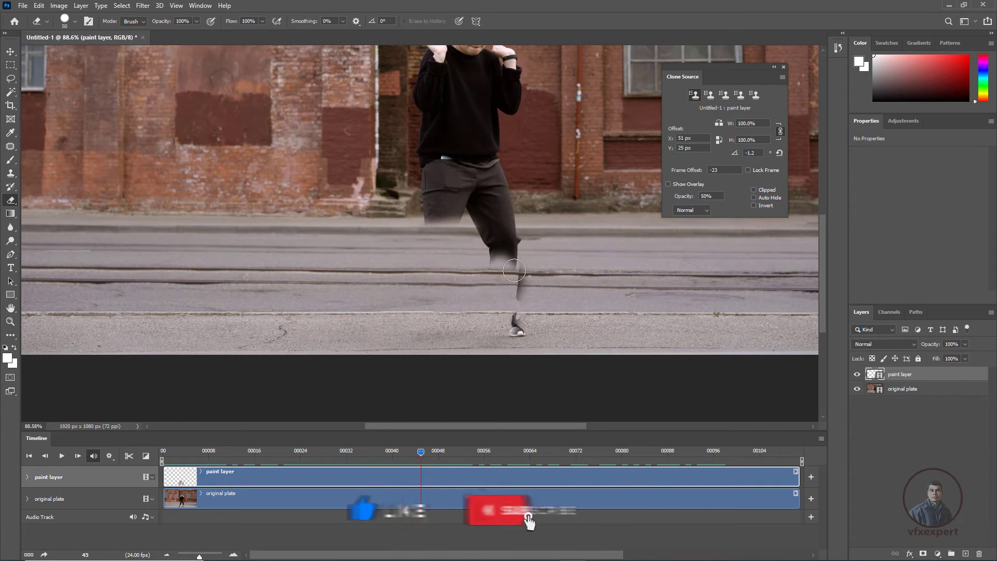
{"action": "left_click_drag", "start_coordinate": [515, 271], "coordinate": [519, 329]}
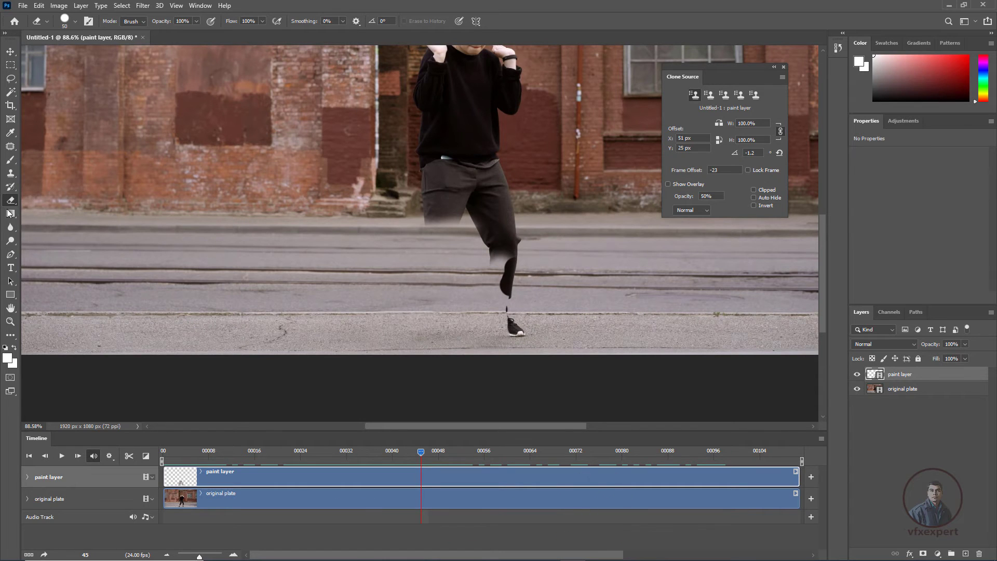
{"action": "left_click", "coordinate": [11, 174]}
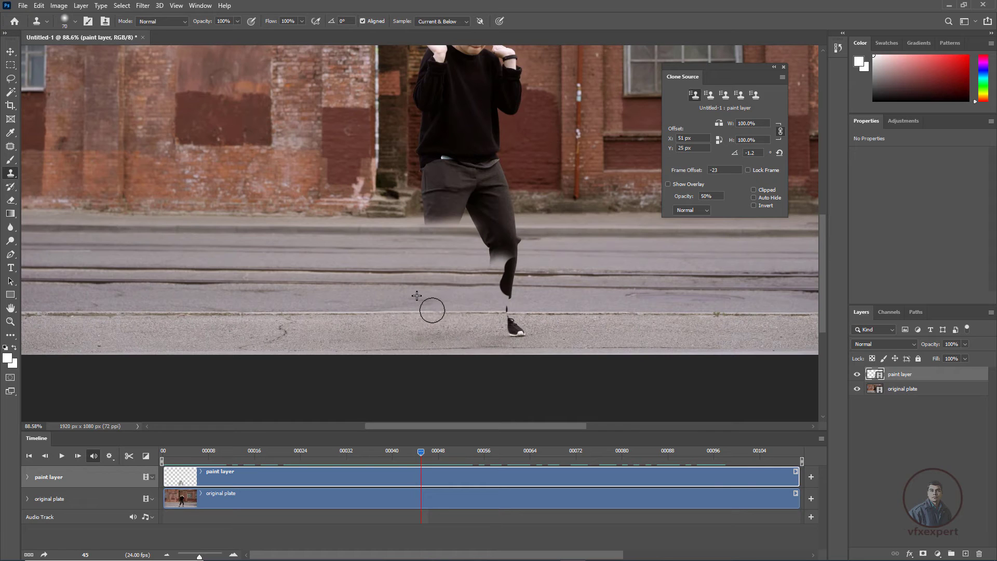
Paint the aligned background over the inner edge of the person's right-hand leg around the knee on frame 45
{"action": "mouse_move", "coordinate": [494, 291]}
{"action": "left_mouse_down"}
{"action": "mouse_move", "coordinate": [492, 248]}
{"action": "mouse_move", "coordinate": [474, 240]}
{"action": "left_mouse_up"}
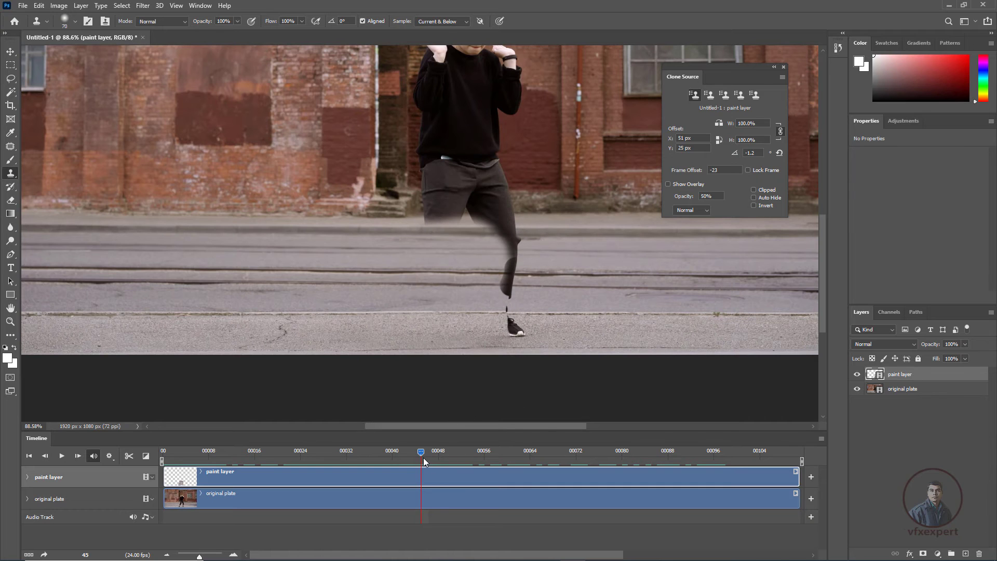
Sample a new clone source on the pavement line beside the person in frame 65, and return to frame 45
{"action": "left_click_drag", "start_coordinate": [421, 452], "coordinate": [323, 452]}
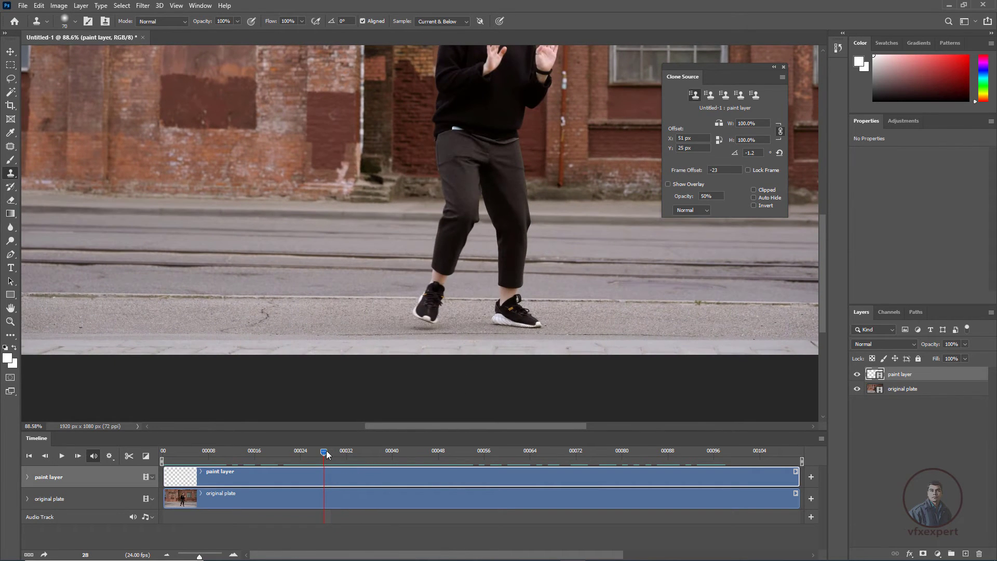
{"action": "left_click", "coordinate": [401, 454]}
{"action": "left_click_drag", "start_coordinate": [401, 455], "coordinate": [536, 475]}
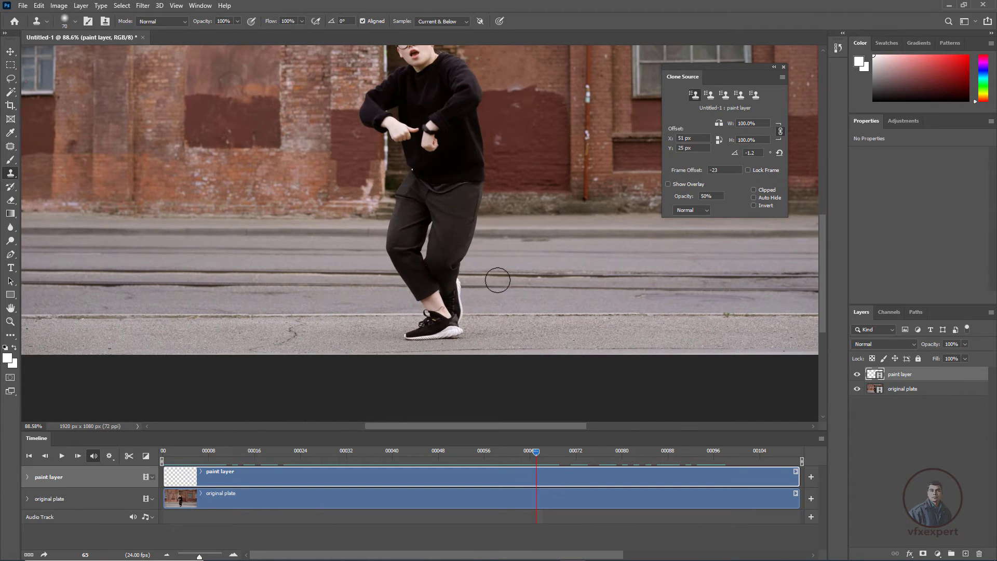
{"action": "left_click", "coordinate": [509, 319], "text": "alt"}
{"action": "double_click", "coordinate": [85, 555]}
{"action": "type", "text": "45"}
{"action": "key", "text": "Return"}
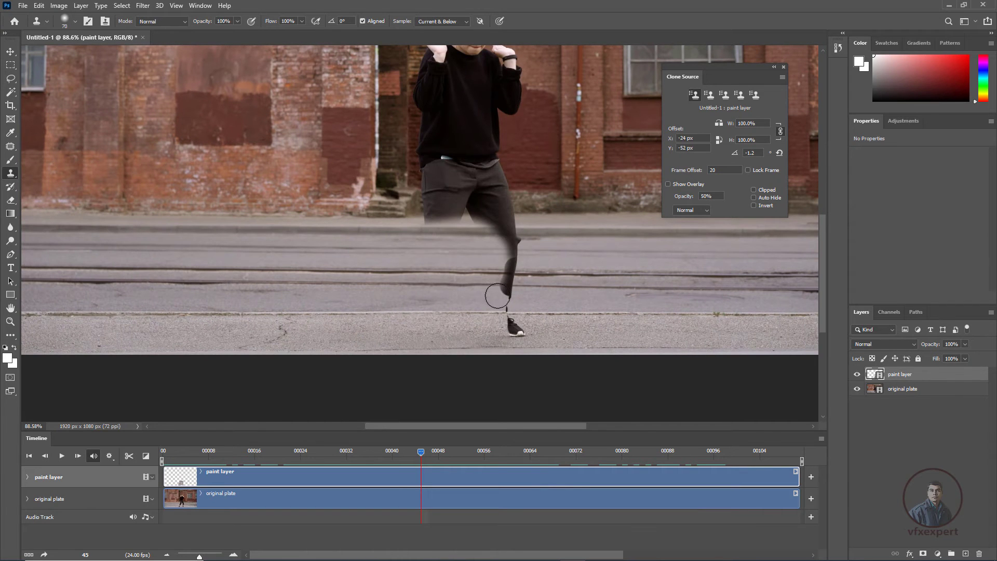
Position the clone source overlay over the background at an offset of X -8 px, Y 3 px
{"action": "mouse_move", "coordinate": [508, 274]}
{"action": "left_mouse_down"}
{"action": "mouse_move", "coordinate": [514, 304]}
{"action": "mouse_move", "coordinate": [534, 317]}
{"action": "mouse_move", "coordinate": [505, 320]}
{"action": "left_mouse_up"}
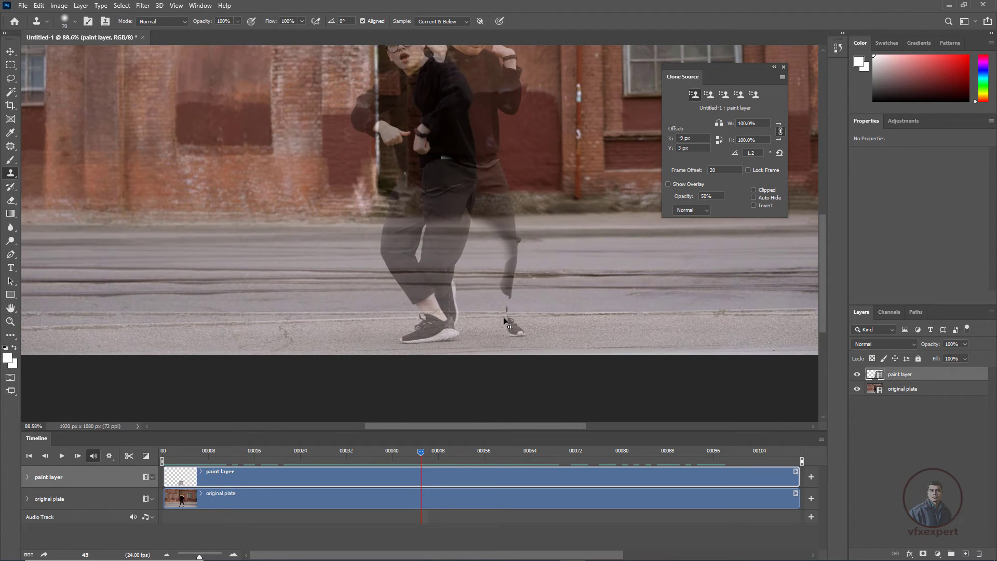
{"action": "key", "text": "alt+shift+Up"}
{"action": "key", "text": "alt+shift+Up"}
{"action": "key", "text": "alt+shift+Up"}
{"action": "key", "text": "alt+shift+Up"}
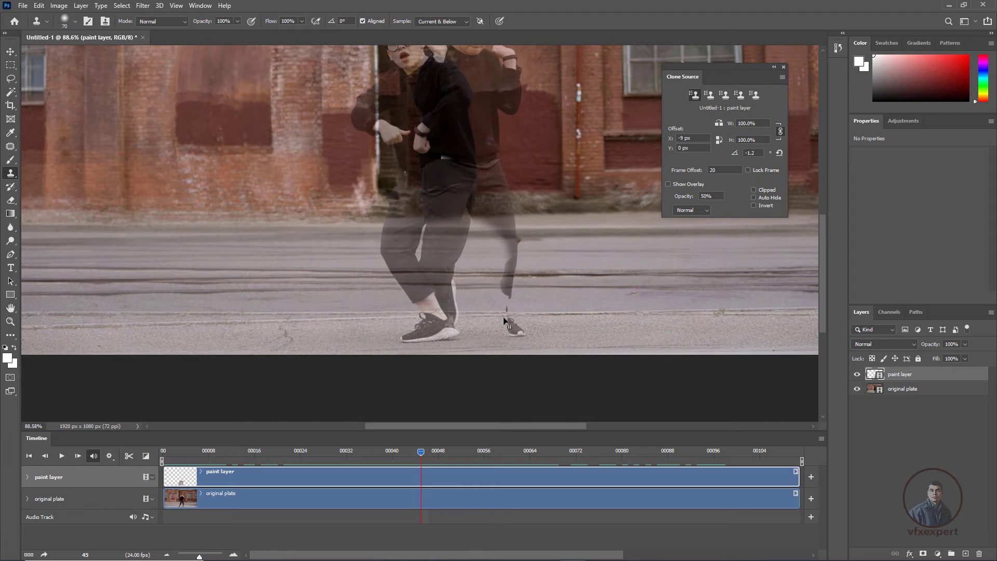
{"action": "key", "text": "alt+shift+Right"}
{"action": "key", "text": "alt+shift+Right"}
{"action": "key", "text": "alt+shift+Right"}
{"action": "key", "text": "alt+shift+Right"}
{"action": "key", "text": "alt+shift+Right"}
{"action": "key", "text": "alt+shift+Down"}
{"action": "key", "text": "alt+shift+Down"}
{"action": "key", "text": "alt+shift+Down"}
{"action": "key", "text": "alt+shift+Down"}
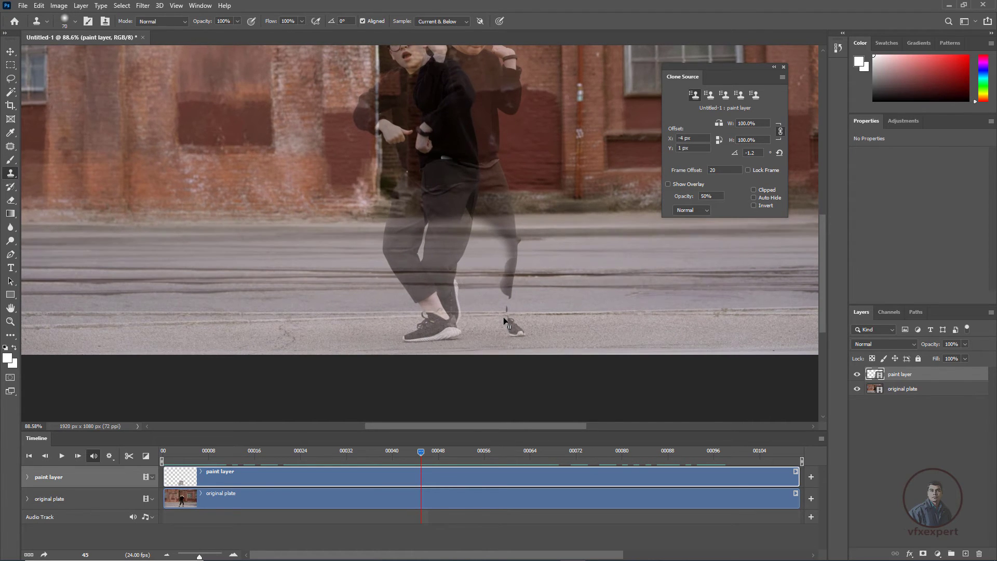
{"action": "key", "text": "alt+shift+Left"}
{"action": "key", "text": "alt+shift+Left"}
{"action": "key", "text": "alt+shift+Left"}
{"action": "key", "text": "alt+shift+Left"}
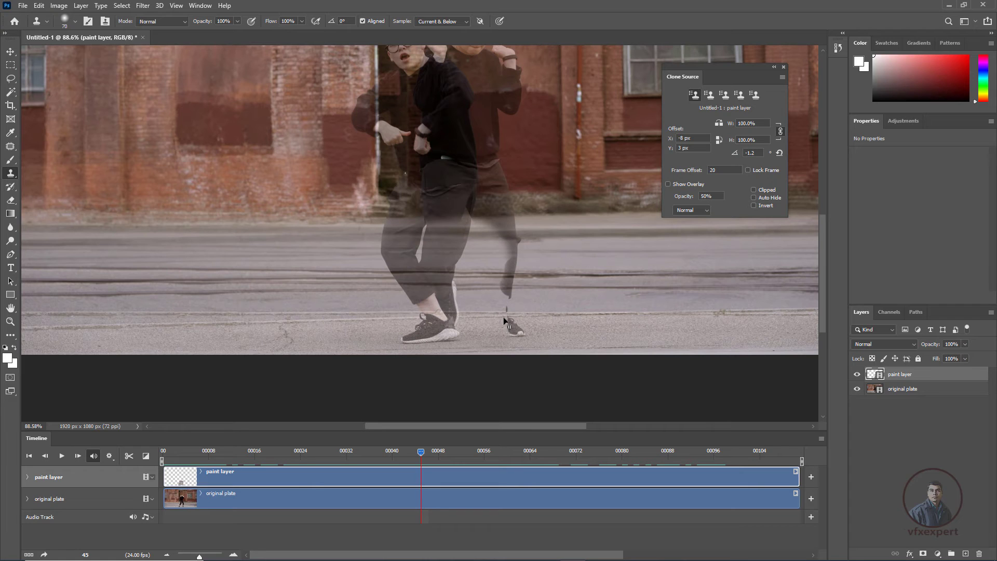
Refine the overlay alignment to a rotation of 0.0° and an offset of X -16 px, Y -5 px
{"action": "key", "text": "alt+shift+period"}
{"action": "key", "text": "alt+shift+period"}
{"action": "key", "text": "alt+shift+period"}
{"action": "key", "text": "alt+shift+period"}
{"action": "key", "text": "alt+shift+period"}
{"action": "key", "text": "alt+shift+period"}
{"action": "key", "text": "alt+shift+period"}
{"action": "key", "text": "alt+shift+period"}
{"action": "key", "text": "alt+shift+period"}
{"action": "key", "text": "alt+shift+period"}
{"action": "key", "text": "alt+shift+period"}
{"action": "key", "text": "alt+shift+period"}
{"action": "key", "text": "alt+shift+comma"}
{"action": "key", "text": "alt+shift+comma"}
{"action": "key", "text": "alt+shift+comma"}
{"action": "key", "text": "alt+shift+comma"}
{"action": "key", "text": "alt+shift+comma"}
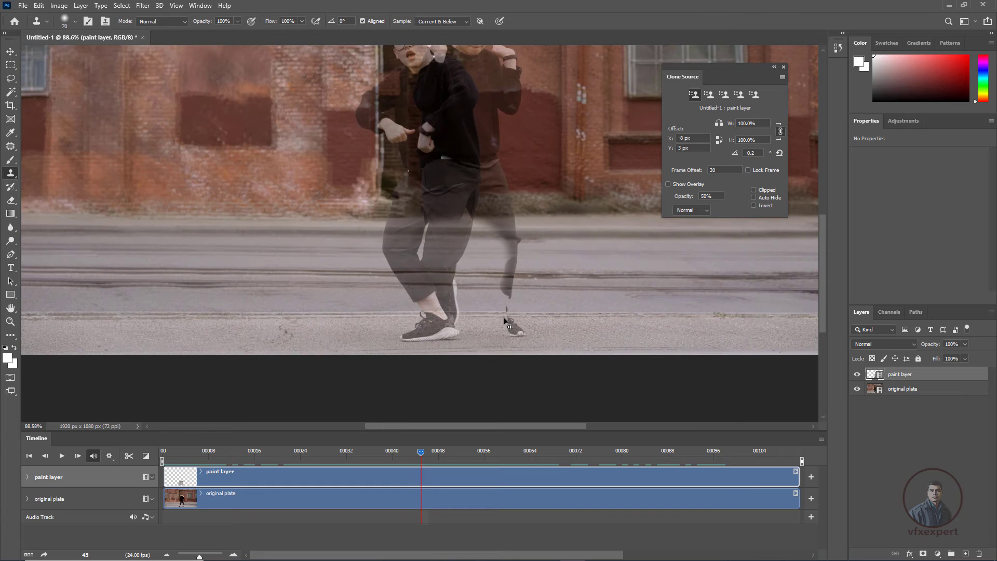
{"action": "key", "text": "alt+shift+Up"}
{"action": "key", "text": "alt+shift+Up"}
{"action": "key", "text": "alt+shift+Up"}
{"action": "key", "text": "alt+shift+Left"}
{"action": "key", "text": "alt+shift+Left"}
{"action": "key", "text": "alt+shift+Left"}
{"action": "key", "text": "alt+shift+Left"}
{"action": "key", "text": "alt+shift+Left"}
{"action": "key", "text": "alt+shift+Left"}
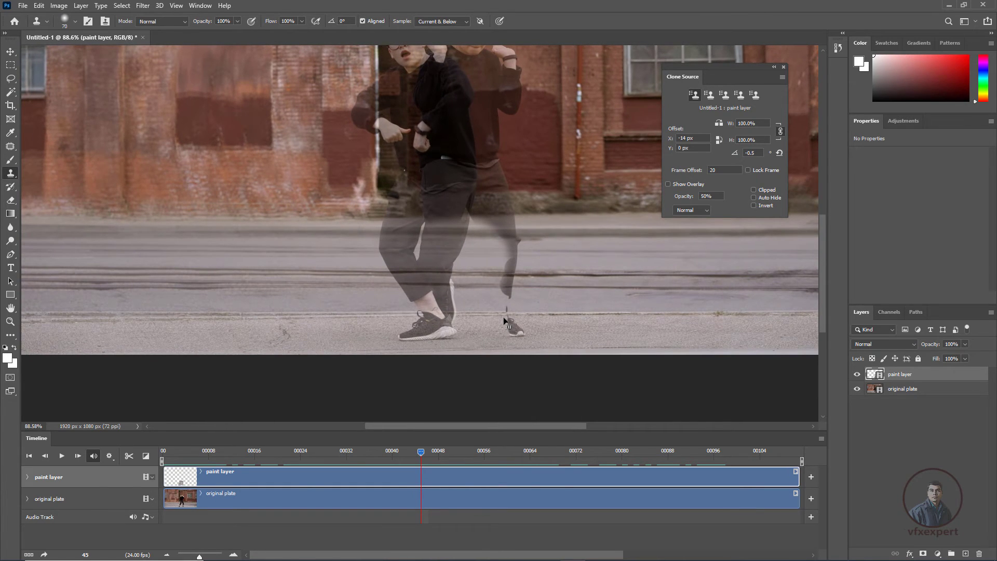
{"action": "key", "text": "alt+shift+Up"}
{"action": "key", "text": "alt+shift+Up"}
{"action": "key", "text": "alt+shift+Up"}
{"action": "key", "text": "alt+shift+Up"}
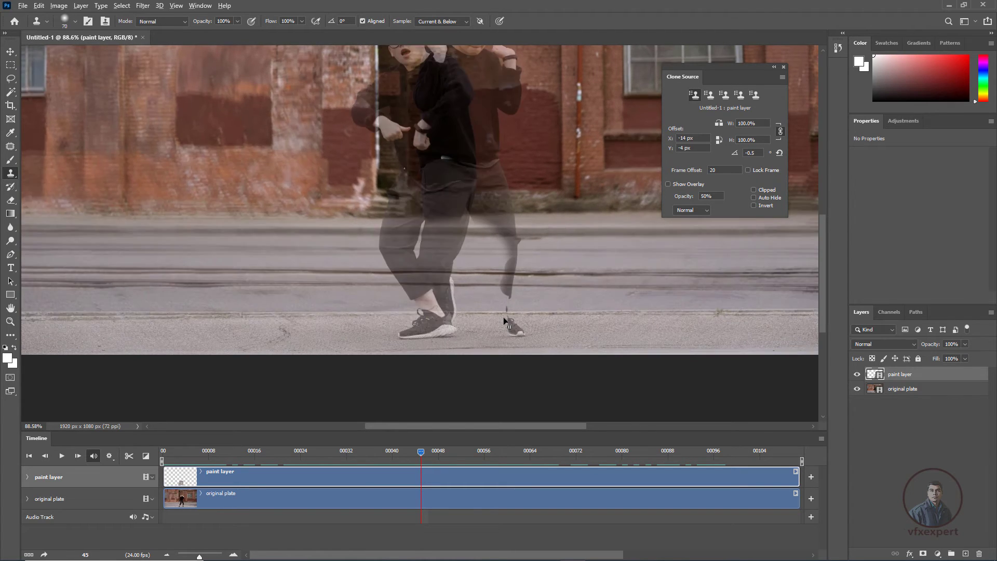
{"action": "key", "text": "alt+shift"}
{"action": "key", "text": "alt+shift"}
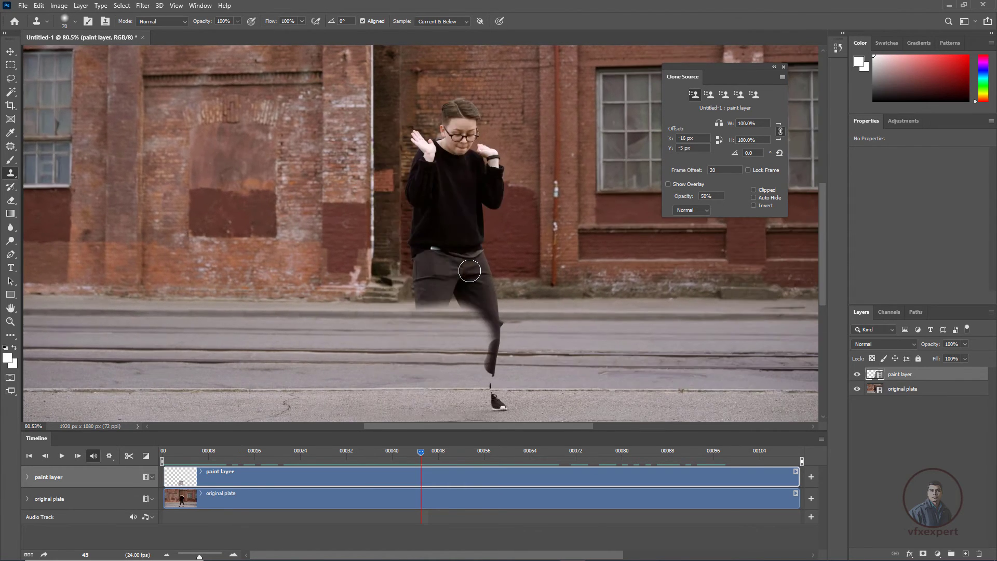
Set the overlay opacity to 100% and compare the overlay with the original frame
{"action": "key", "text": "alt+shift"}
{"action": "left_click", "coordinate": [717, 196]}
{"action": "key", "text": "alt+shift"}
{"action": "key", "text": "alt+shift"}
{"action": "key", "text": "alt+shift"}
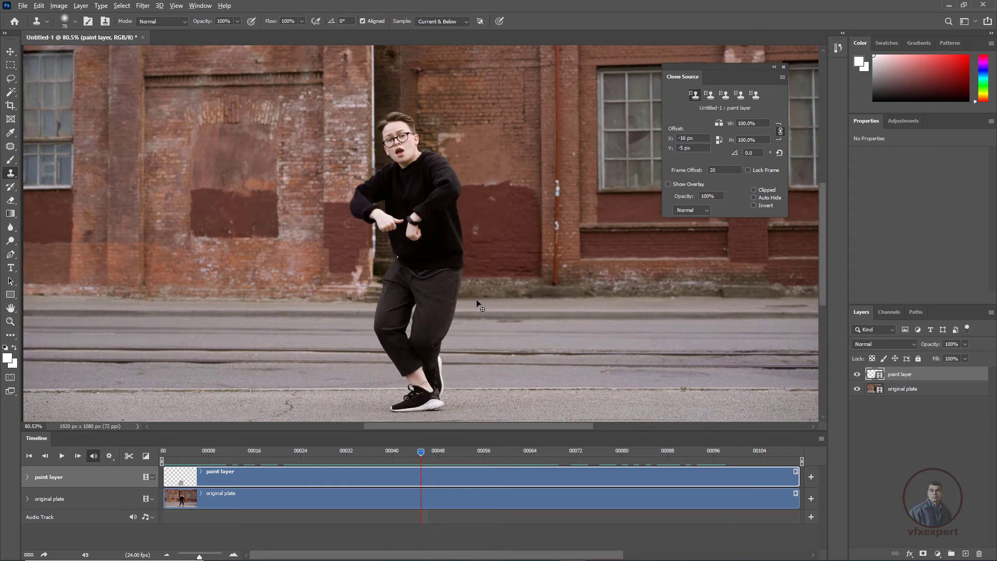
{"action": "key", "text": "alt+shift"}
Fine-tune the overlay to a rotation of 0.3° and an offset of X -21 px, Y -5 px, and set its opacity to 50%
{"action": "key", "text": "alt+shift+period"}
{"action": "key", "text": "alt+shift+period"}
{"action": "key", "text": "alt+shift+period"}
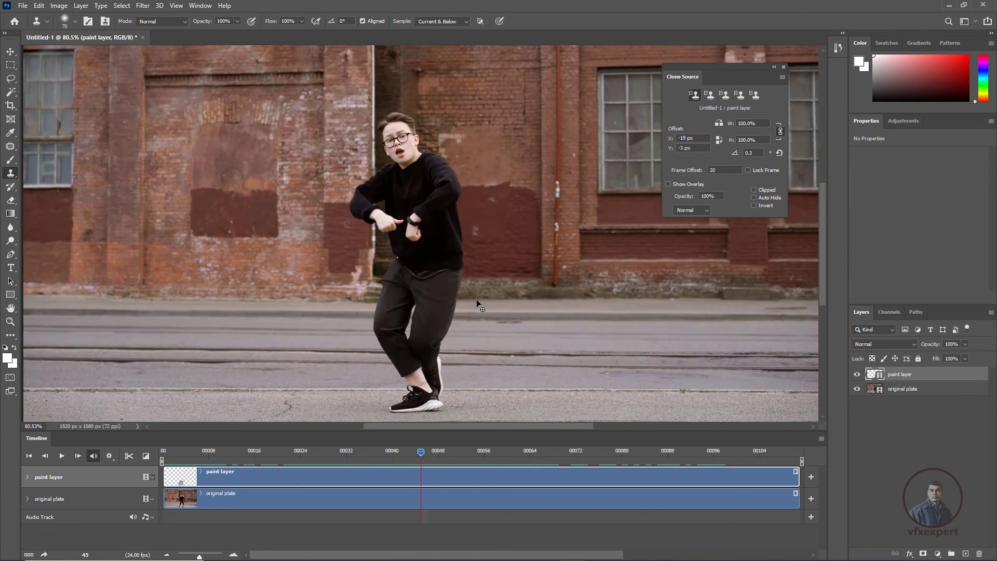
{"action": "key", "text": "alt+shift+Left"}
{"action": "key", "text": "alt+shift+Left"}
{"action": "key", "text": "alt+shift+Left"}
{"action": "left_click", "coordinate": [693, 200]}
{"action": "type", "text": "50"}
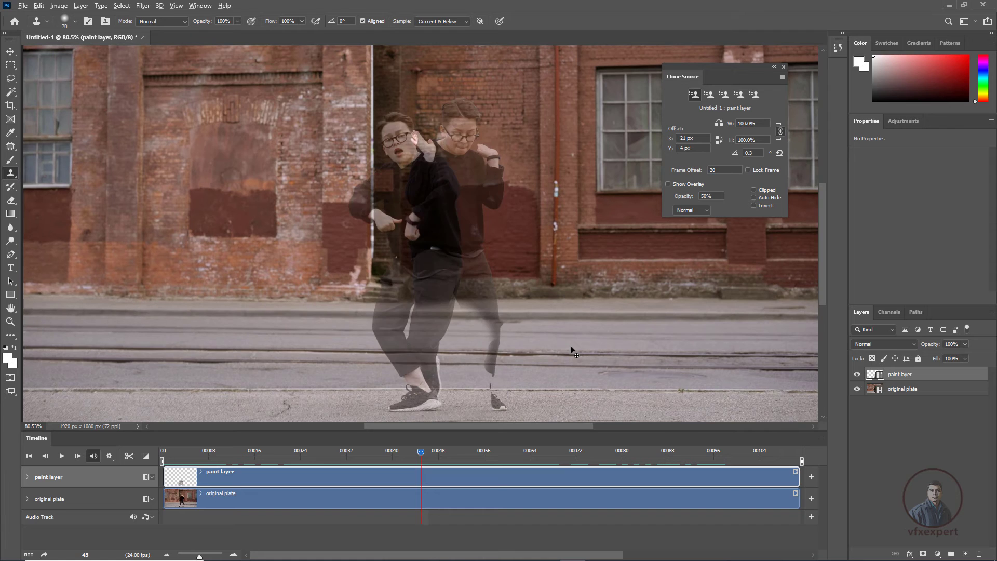
{"action": "key", "text": "alt+shift+Up"}
{"action": "key", "text": "alt+shift"}
{"action": "key", "text": "alt+shift"}
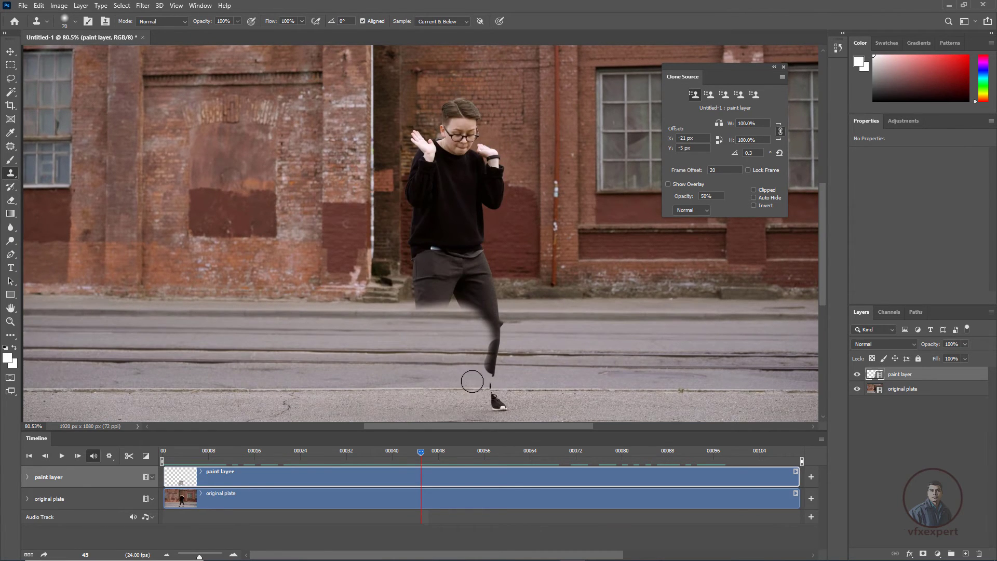
Paint the aligned background over the remaining right-hand shoe, lower leg and thigh, up to below the hip
{"action": "mouse_move", "coordinate": [503, 406]}
{"action": "left_mouse_down"}
{"action": "mouse_move", "coordinate": [488, 369]}
{"action": "mouse_move", "coordinate": [501, 320]}
{"action": "left_mouse_up"}
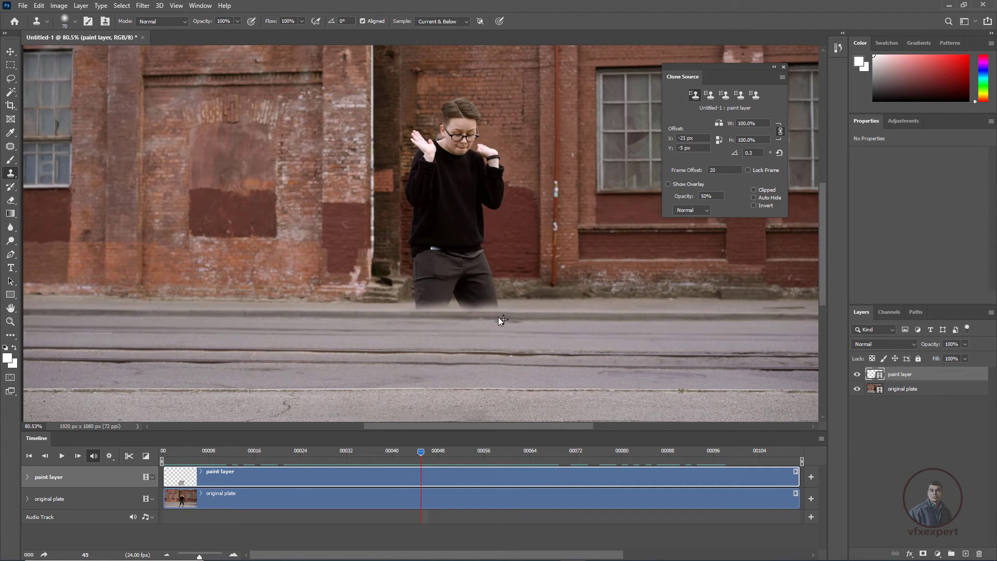
{"action": "key", "text": "alt+shift"}
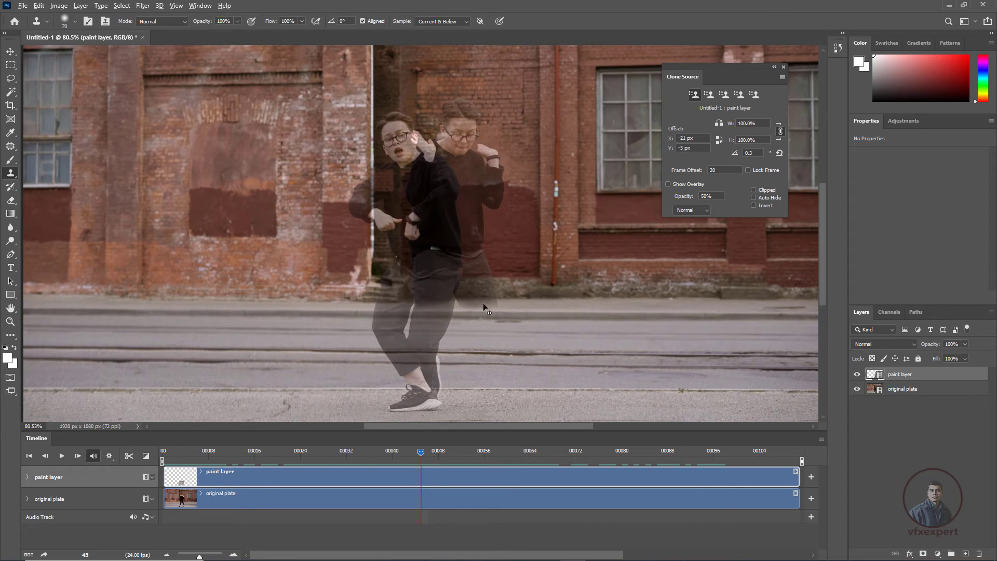
{"action": "mouse_move", "coordinate": [492, 323]}
{"action": "left_mouse_down"}
{"action": "mouse_move", "coordinate": [492, 297]}
{"action": "mouse_move", "coordinate": [496, 309]}
{"action": "mouse_move", "coordinate": [490, 297]}
{"action": "mouse_move", "coordinate": [480, 309]}
{"action": "mouse_move", "coordinate": [471, 291]}
{"action": "left_mouse_up"}
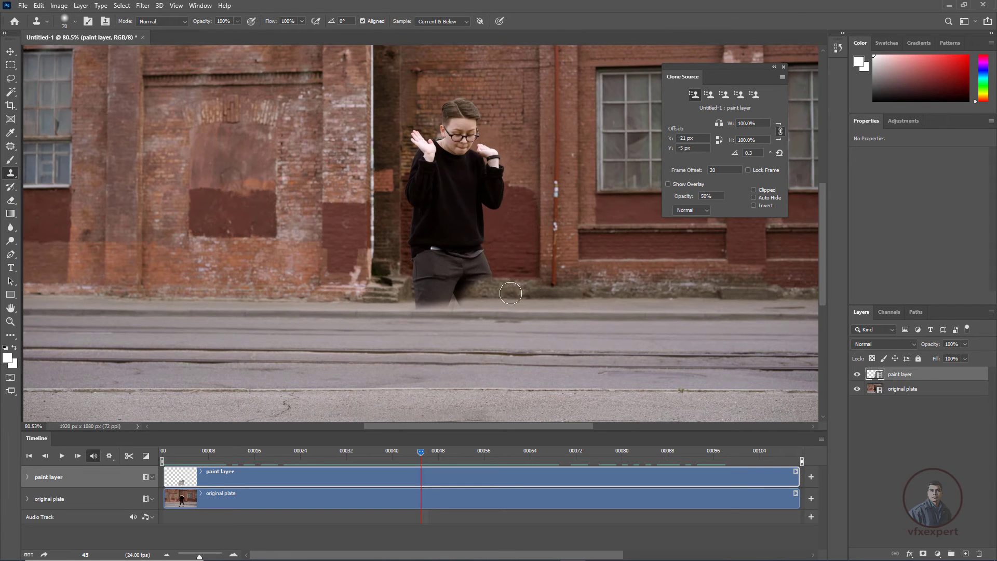
{"action": "mouse_move", "coordinate": [476, 293]}
{"action": "left_mouse_down"}
{"action": "mouse_move", "coordinate": [468, 305]}
{"action": "mouse_move", "coordinate": [480, 299]}
{"action": "left_mouse_up"}
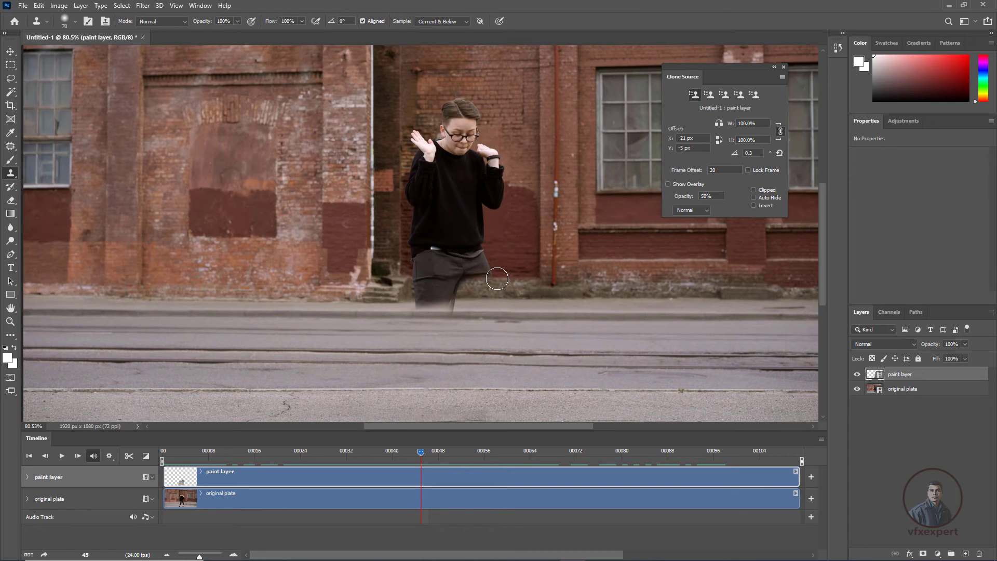
Compare the overlay with the frame around the upper body and nudge the vertical offset to -4 px
{"action": "key", "text": "alt+shift"}
{"action": "key", "text": "alt+shift"}
{"action": "key", "text": "alt+shift"}
{"action": "key", "text": "alt+shift"}
{"action": "key", "text": "alt+shift"}
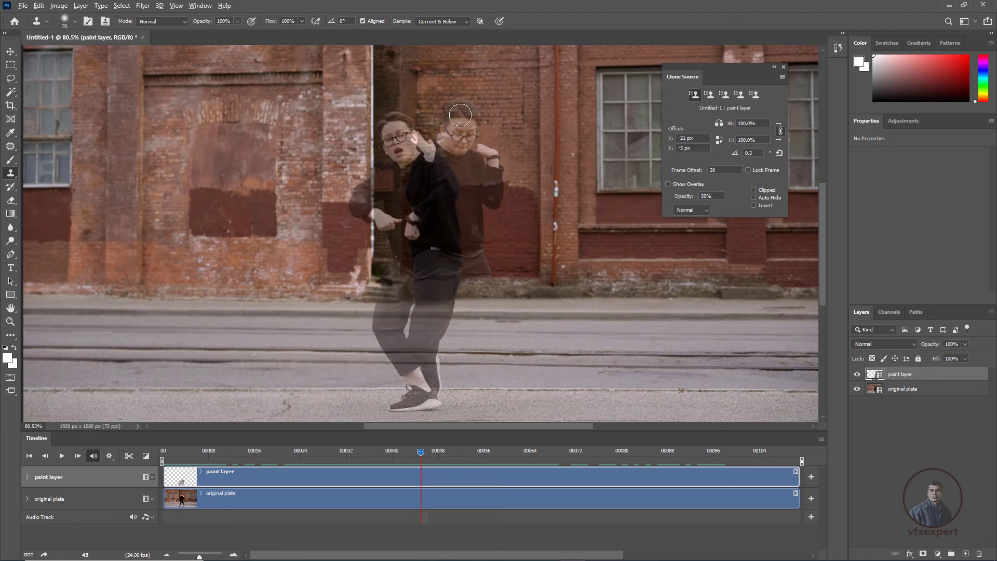
{"action": "key", "text": "alt+shift"}
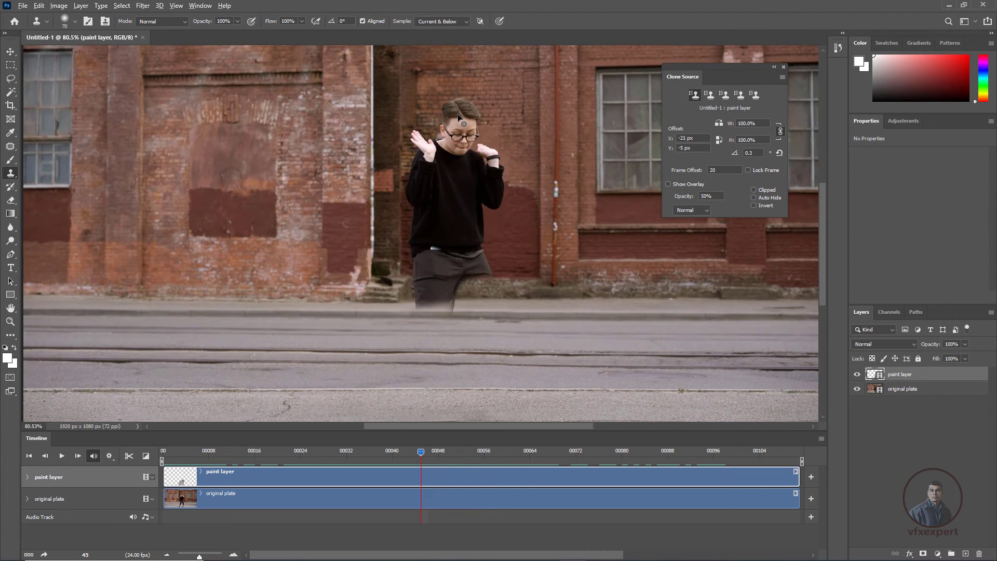
{"action": "key", "text": "alt+shift"}
{"action": "key", "text": "alt+shift"}
Paint the aligned background over the head, right-hand arm and side of the torso, setting the Clone Stamp opacity to 96%
{"action": "key", "text": "alt+shift"}
{"action": "key", "text": "alt+shift"}
{"action": "key", "text": "alt+shift+Down"}
{"action": "key", "text": "alt+shift"}
{"action": "key", "text": "alt+shift"}
{"action": "scroll", "coordinate": [466, 82], "scroll_direction": "up", "scroll_amount": 1}
{"action": "mouse_move", "coordinate": [477, 116]}
{"action": "left_mouse_down"}
{"action": "mouse_move", "coordinate": [457, 106]}
{"action": "mouse_move", "coordinate": [470, 123]}
{"action": "left_mouse_up"}
{"action": "left_click", "coordinate": [237, 21]}
{"action": "left_click_drag", "start_coordinate": [240, 35], "coordinate": [233, 36]}
{"action": "mouse_move", "coordinate": [444, 123]}
{"action": "left_mouse_down"}
{"action": "mouse_move", "coordinate": [477, 140]}
{"action": "mouse_move", "coordinate": [455, 157]}
{"action": "mouse_move", "coordinate": [474, 156]}
{"action": "mouse_move", "coordinate": [504, 189]}
{"action": "mouse_move", "coordinate": [503, 226]}
{"action": "mouse_move", "coordinate": [481, 209]}
{"action": "mouse_move", "coordinate": [473, 280]}
{"action": "mouse_move", "coordinate": [468, 187]}
{"action": "mouse_move", "coordinate": [475, 218]}
{"action": "mouse_move", "coordinate": [462, 163]}
{"action": "mouse_move", "coordinate": [487, 262]}
{"action": "mouse_move", "coordinate": [467, 152]}
{"action": "mouse_move", "coordinate": [441, 135]}
{"action": "mouse_move", "coordinate": [468, 142]}
{"action": "left_mouse_up"}
{"action": "key", "text": "9"}
{"action": "key", "text": "6"}
{"action": "key", "text": "alt+shift"}
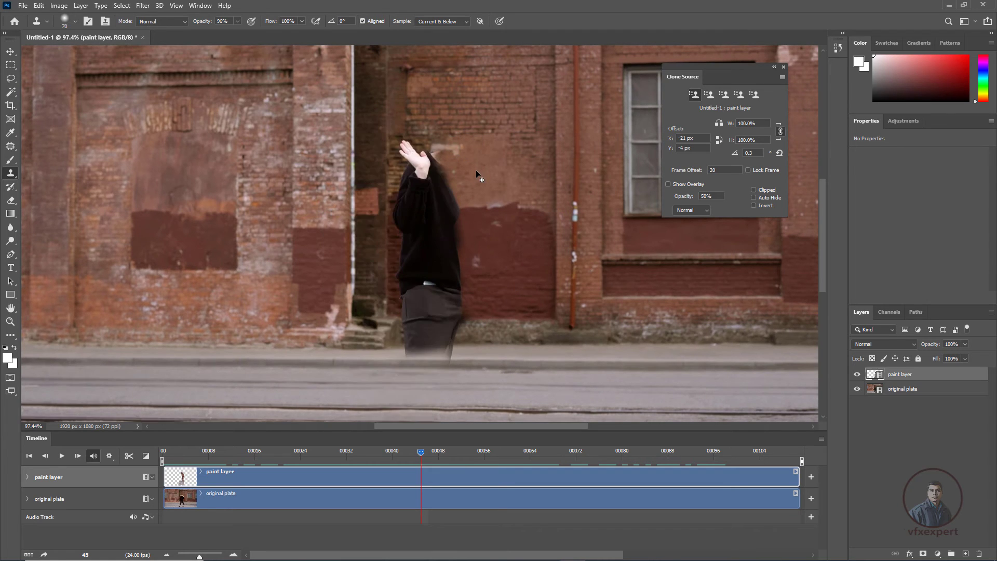
{"action": "key", "text": "alt+shift"}
{"action": "scroll", "coordinate": [441, 249], "scroll_direction": "down", "scroll_amount": 2}
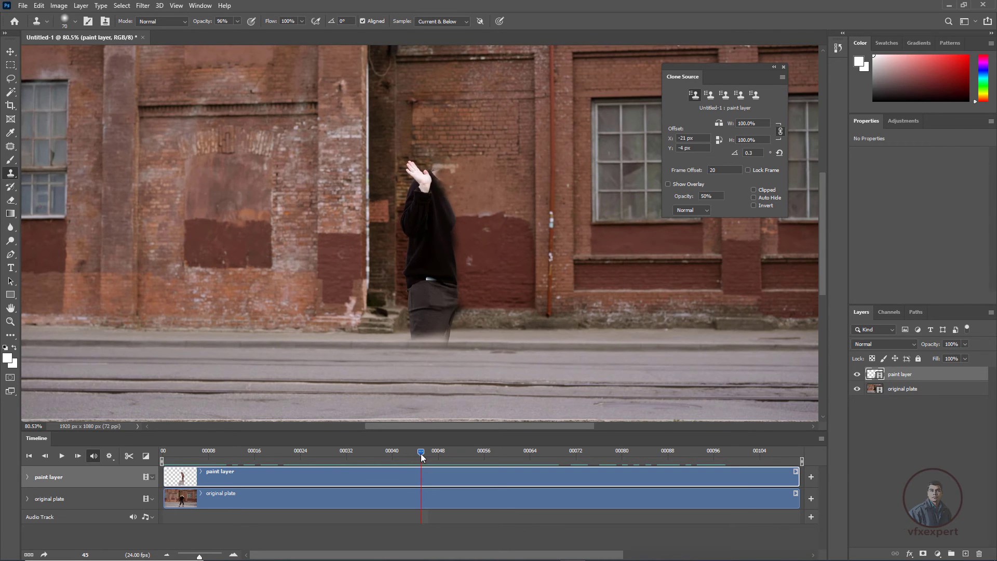
Sample a new clone source from the background in frame 24, and return to frame 45
{"action": "left_click_drag", "start_coordinate": [423, 453], "coordinate": [300, 452]}
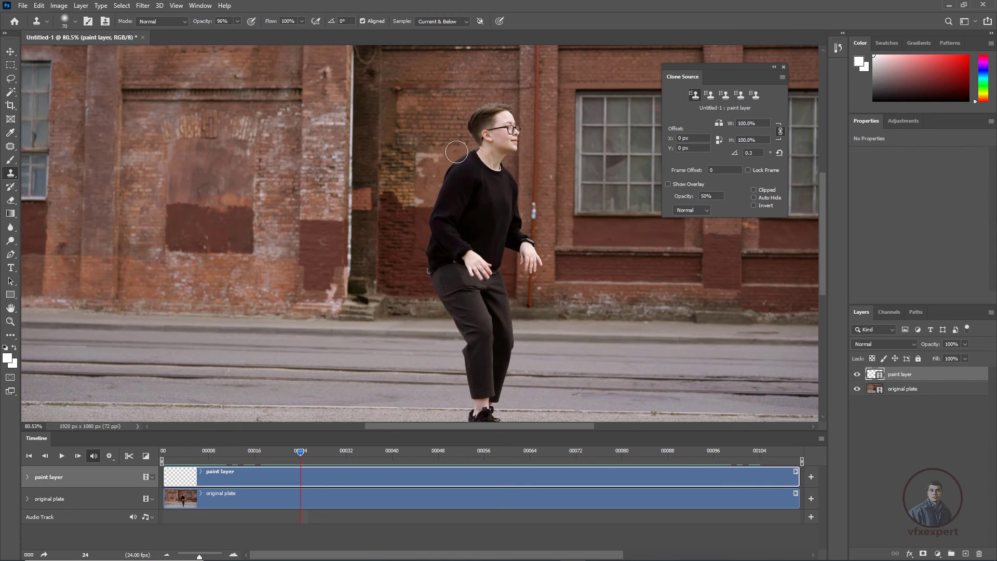
{"action": "left_click", "coordinate": [86, 555]}
{"action": "type", "text": "45"}
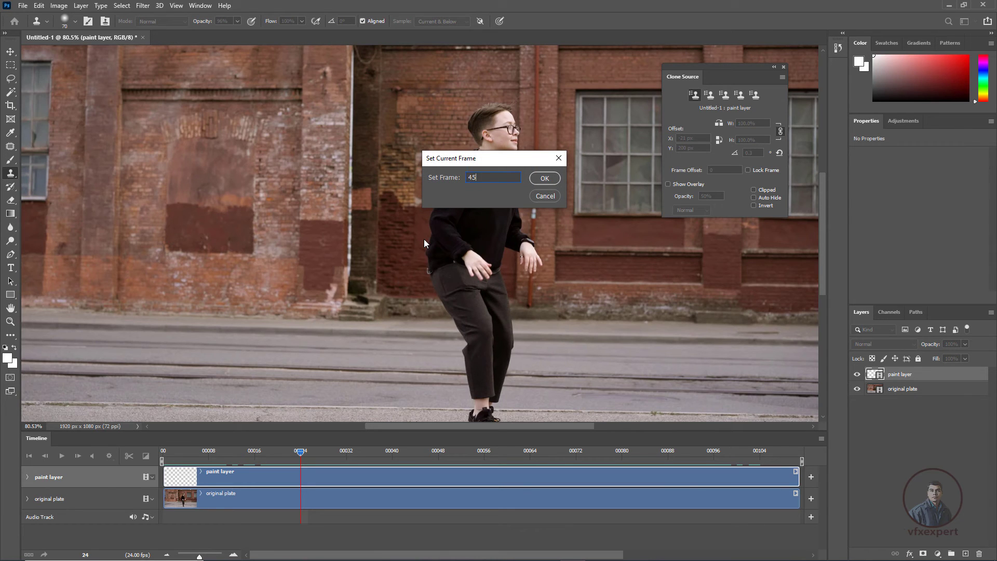
{"action": "key", "text": "Return"}
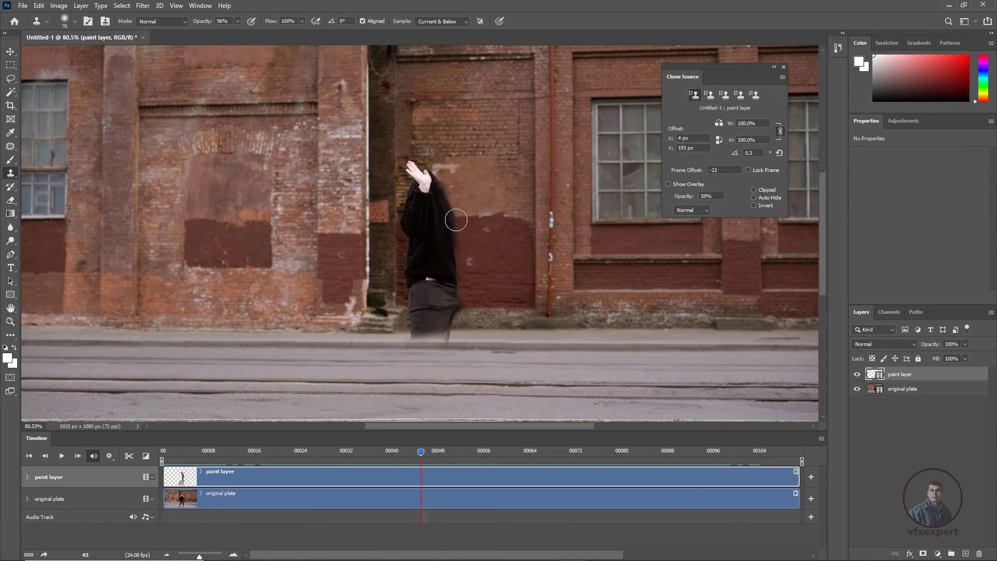
Align the new overlay roughly with the wall at an offset of X 40 px, Y 22 px and a rotation of -0.5°
{"action": "mouse_move", "coordinate": [454, 217]}
{"action": "left_mouse_down"}
{"action": "mouse_move", "coordinate": [438, 185]}
{"action": "mouse_move", "coordinate": [449, 164]}
{"action": "mouse_move", "coordinate": [422, 114]}
{"action": "left_mouse_up"}
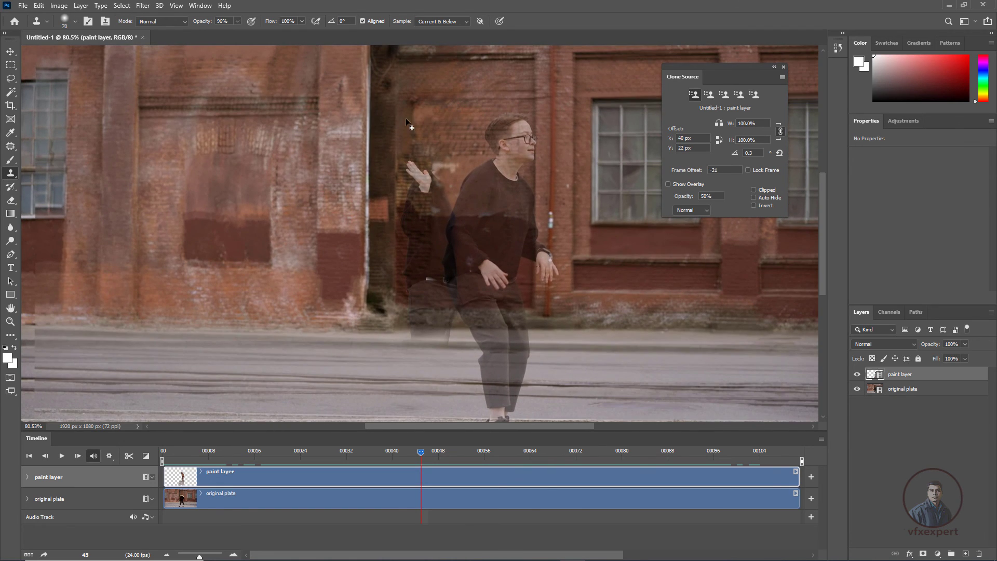
{"action": "key", "text": "alt+shift+comma"}
{"action": "key", "text": "alt+shift+comma"}
{"action": "key", "text": "alt+shift+comma"}
{"action": "key", "text": "alt+shift+comma"}
{"action": "key", "text": "alt+shift+comma"}
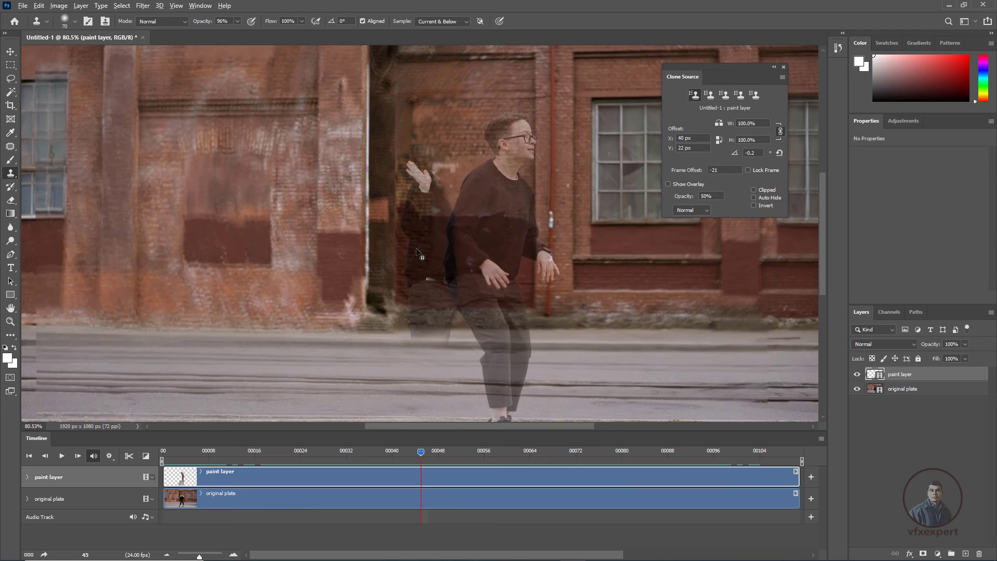
{"action": "key", "text": "alt+shift"}
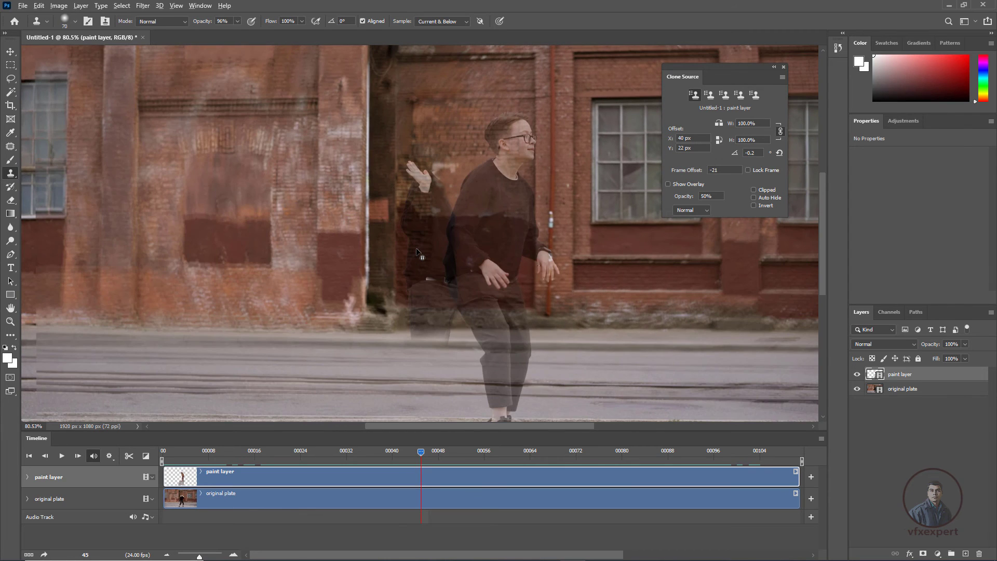
{"action": "key", "text": "alt+shift+comma"}
{"action": "key", "text": "alt+shift+comma"}
{"action": "key", "text": "alt+shift+comma"}
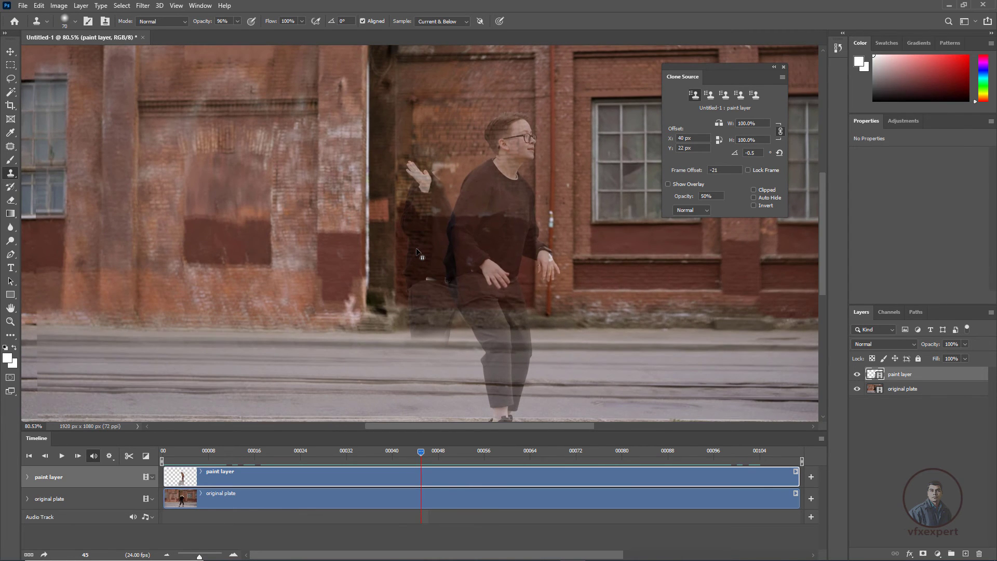
Refine the overlay to an offset of X 38 px, Y 26 px, a rotation of -1.2° and a scale of 99.5%
{"action": "key", "text": "alt+shift+Right"}
{"action": "key", "text": "alt+shift+Left"}
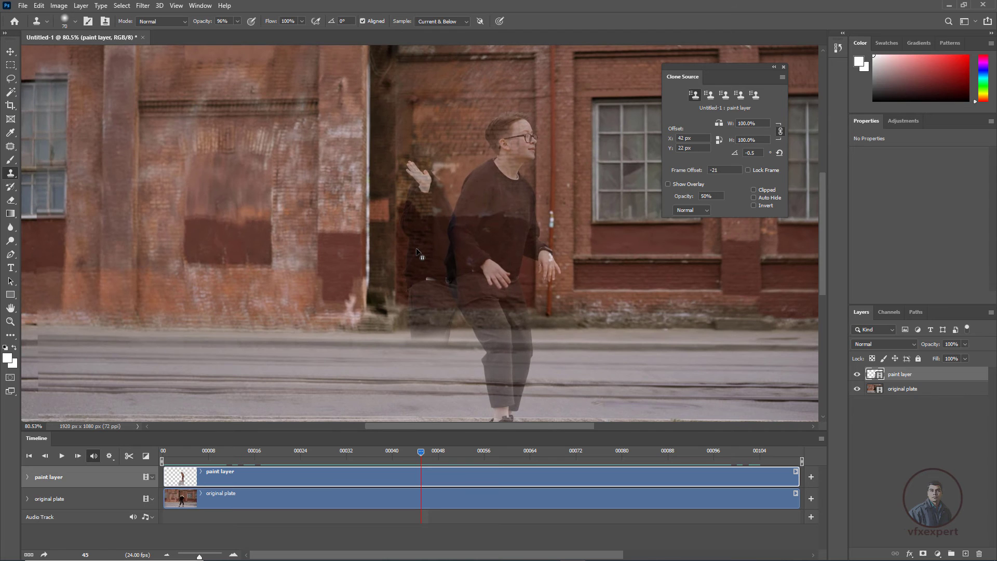
{"action": "key", "text": "alt+shift+Down"}
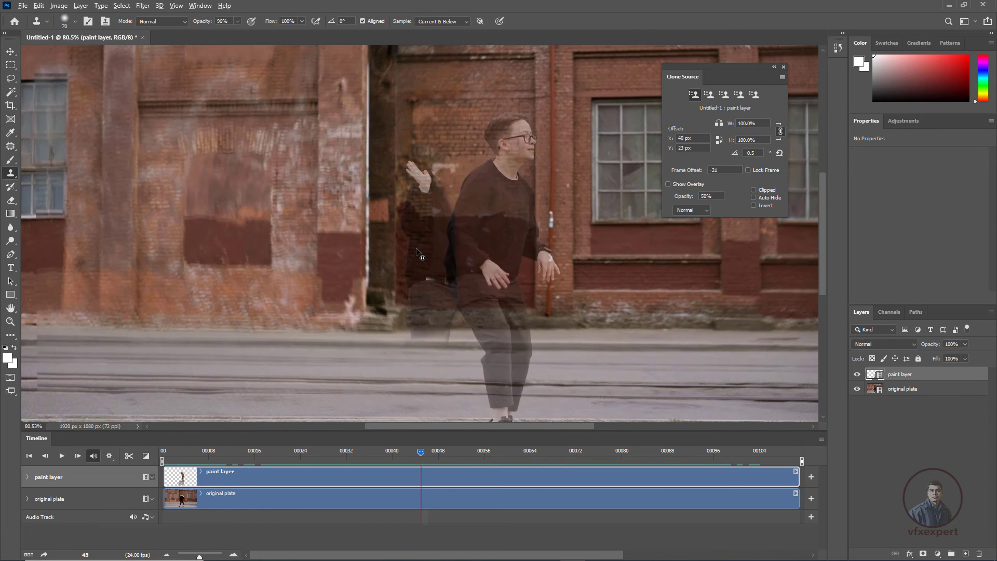
{"action": "key", "text": "alt+shift+comma"}
{"action": "key", "text": "alt+shift+comma"}
{"action": "key", "text": "alt+shift+comma"}
{"action": "key", "text": "alt+shift+comma"}
{"action": "key", "text": "alt+shift+comma"}
{"action": "key", "text": "alt+shift+comma"}
{"action": "key", "text": "alt+shift+comma"}
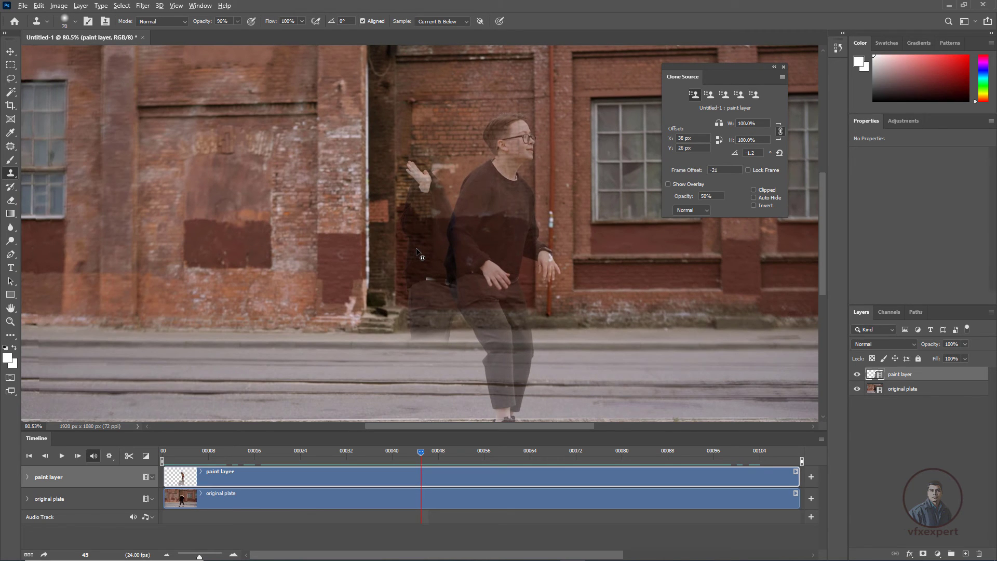
{"action": "key", "text": "alt+shift+bracketleft"}
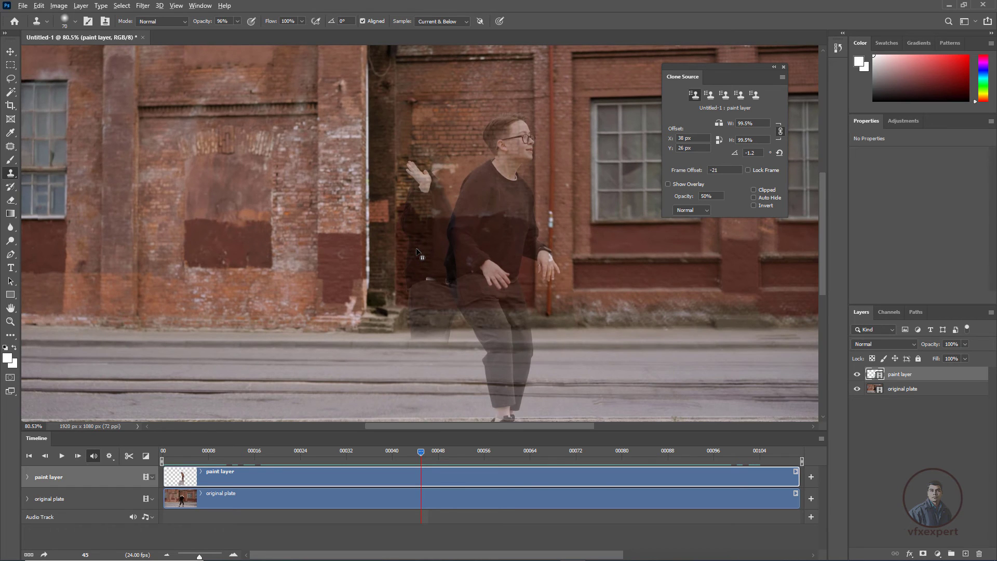
Fine-tune the overlay to an offset of X 42 px, Y 26 px, a scale of 100% and a rotation of -1.2°
{"action": "key", "text": "alt+shift+greater"}
{"action": "key", "text": "alt+shift+greater"}
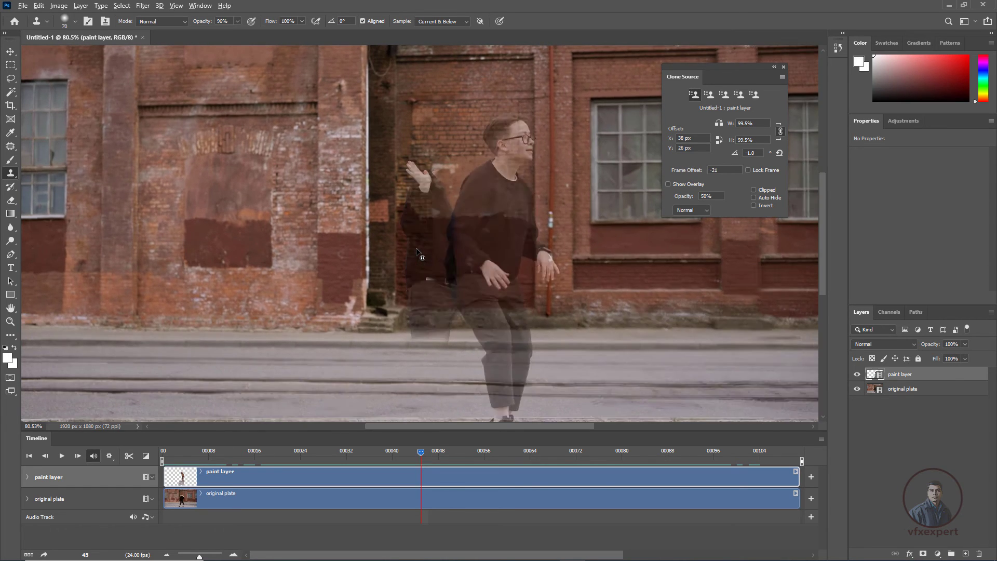
{"action": "key", "text": "alt+shift+bracketright"}
{"action": "key", "text": "alt+shift+less"}
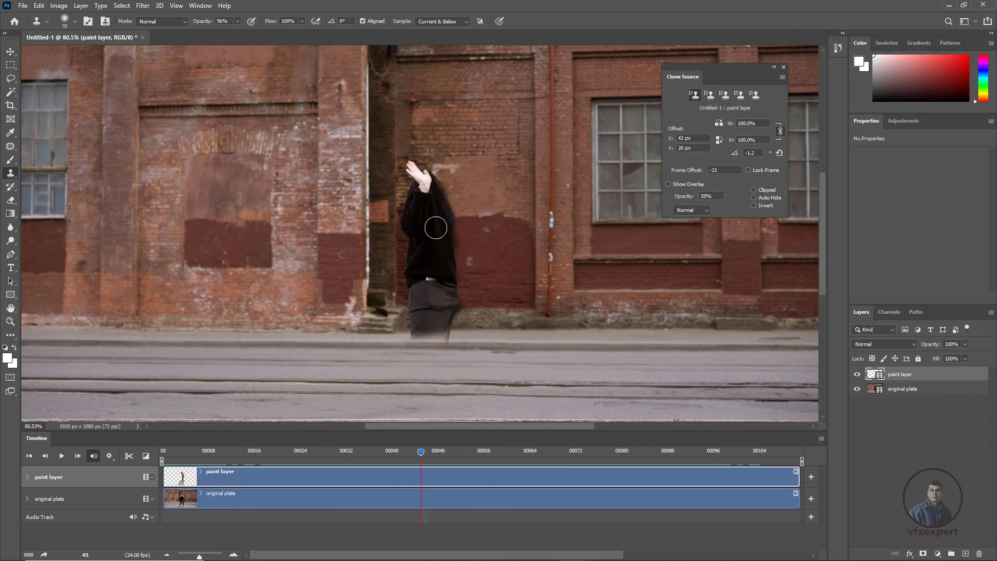
{"action": "key", "text": "alt+shift"}
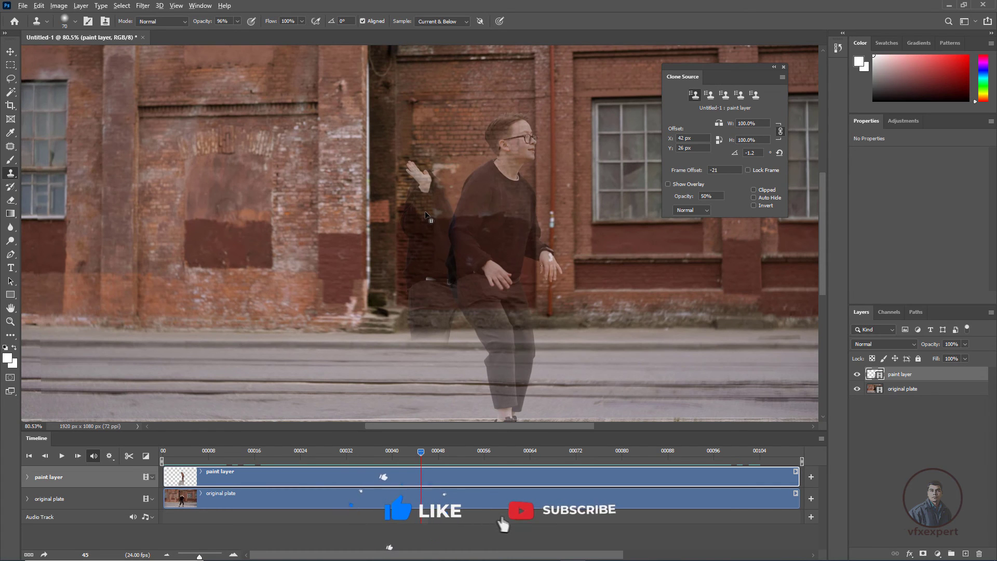
Paint the aligned background over the raised hand, remaining torso and upper legs in frame 45
{"action": "mouse_move", "coordinate": [413, 166]}
{"action": "left_mouse_down"}
{"action": "mouse_move", "coordinate": [402, 229]}
{"action": "mouse_move", "coordinate": [447, 210]}
{"action": "mouse_move", "coordinate": [420, 251]}
{"action": "mouse_move", "coordinate": [410, 312]}
{"action": "mouse_move", "coordinate": [427, 336]}
{"action": "mouse_move", "coordinate": [418, 311]}
{"action": "mouse_move", "coordinate": [432, 232]}
{"action": "mouse_move", "coordinate": [441, 279]}
{"action": "mouse_move", "coordinate": [440, 306]}
{"action": "left_mouse_up"}
{"action": "scroll", "coordinate": [401, 242], "scroll_direction": "down", "scroll_amount": 2}
{"action": "scroll", "coordinate": [429, 249], "scroll_direction": "up", "scroll_amount": 2}
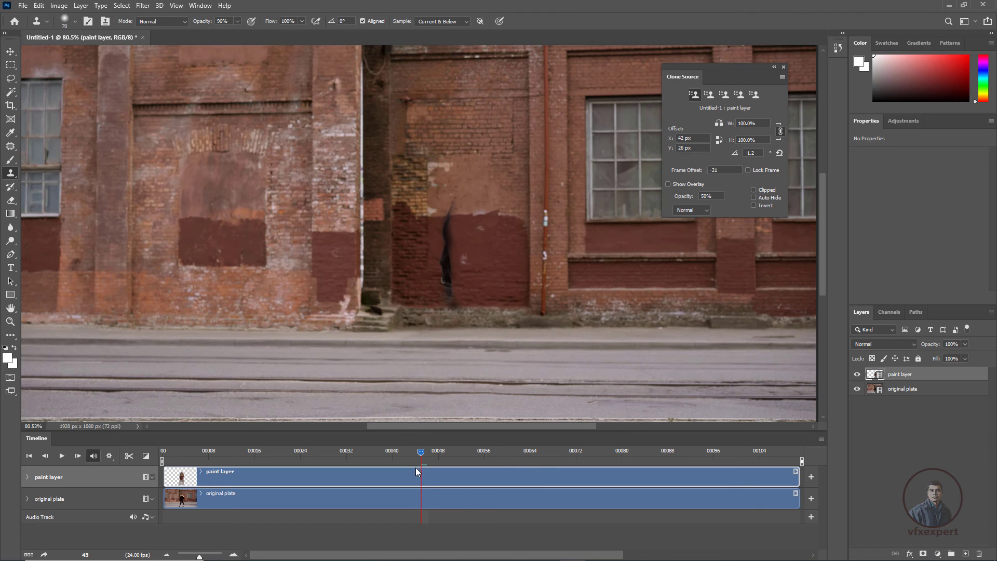
{"action": "scroll", "coordinate": [443, 240], "scroll_direction": "down", "scroll_amount": 2}
{"action": "scroll", "coordinate": [460, 231], "scroll_direction": "up", "scroll_amount": 3}
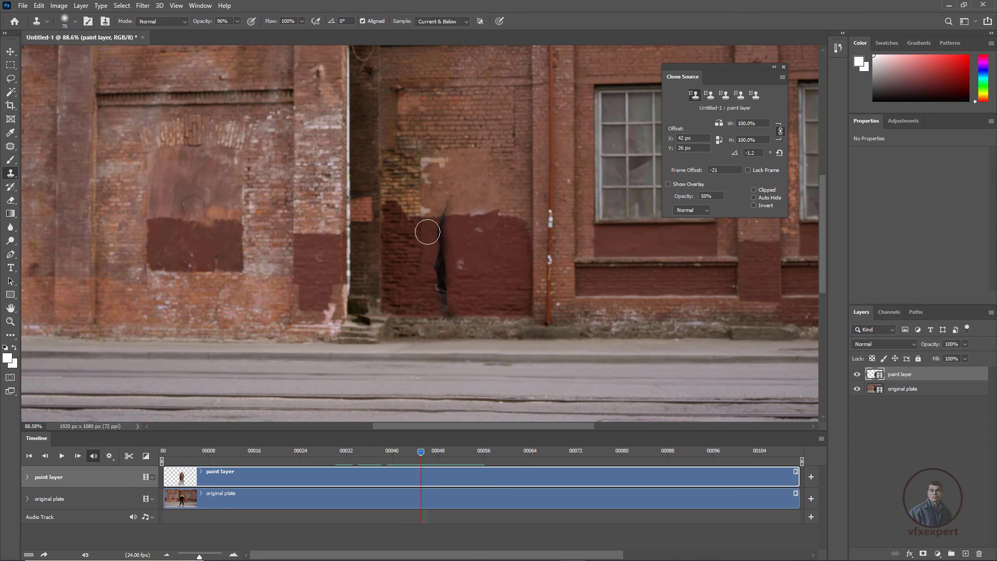
Clone nearby plaster over the tip of the dark remnant on the light wall patch, reducing the brush size to 40
{"action": "scroll", "coordinate": [463, 218], "scroll_direction": "up", "scroll_amount": 2}
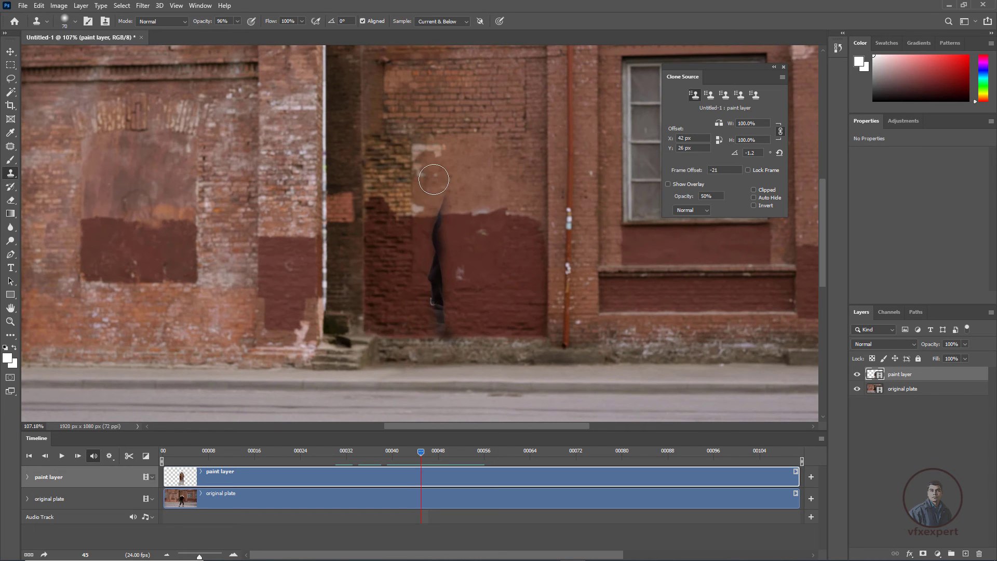
{"action": "scroll", "coordinate": [424, 215], "scroll_direction": "up", "scroll_amount": 2}
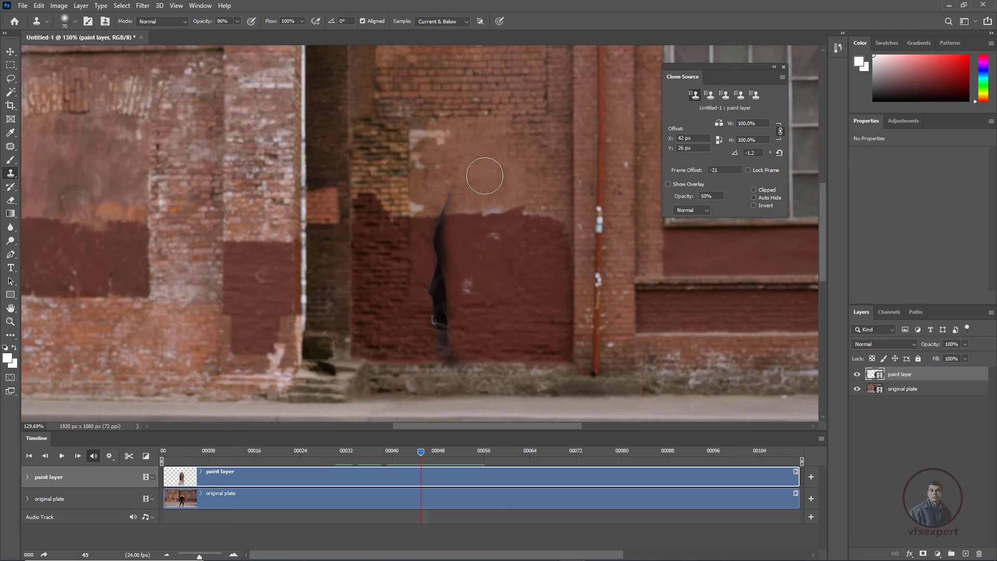
{"action": "scroll", "coordinate": [457, 166], "scroll_direction": "up", "scroll_amount": 2}
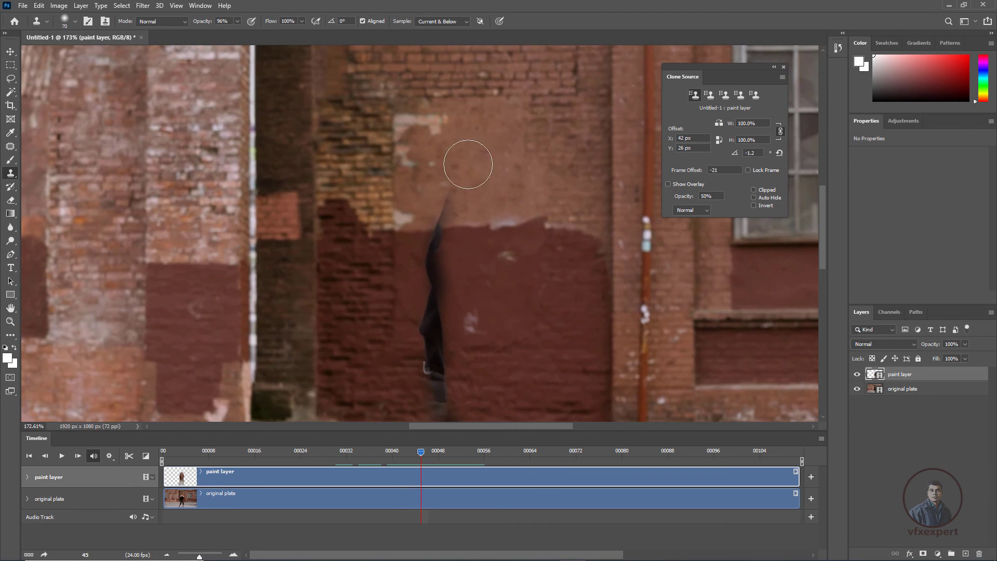
{"action": "mouse_move", "coordinate": [442, 208]}
{"action": "left_mouse_down"}
{"action": "mouse_move", "coordinate": [434, 222]}
{"action": "mouse_move", "coordinate": [448, 205]}
{"action": "left_mouse_up"}
{"action": "key", "text": "bracketleft"}
{"action": "key", "text": "bracketleft"}
{"action": "key", "text": "bracketleft"}
{"action": "key", "text": "bracketleft"}
{"action": "left_click", "coordinate": [482, 185], "text": "alt"}
{"action": "mouse_move", "coordinate": [452, 195]}
{"action": "left_mouse_down"}
{"action": "mouse_move", "coordinate": [433, 212]}
{"action": "mouse_move", "coordinate": [440, 206]}
{"action": "left_mouse_up"}
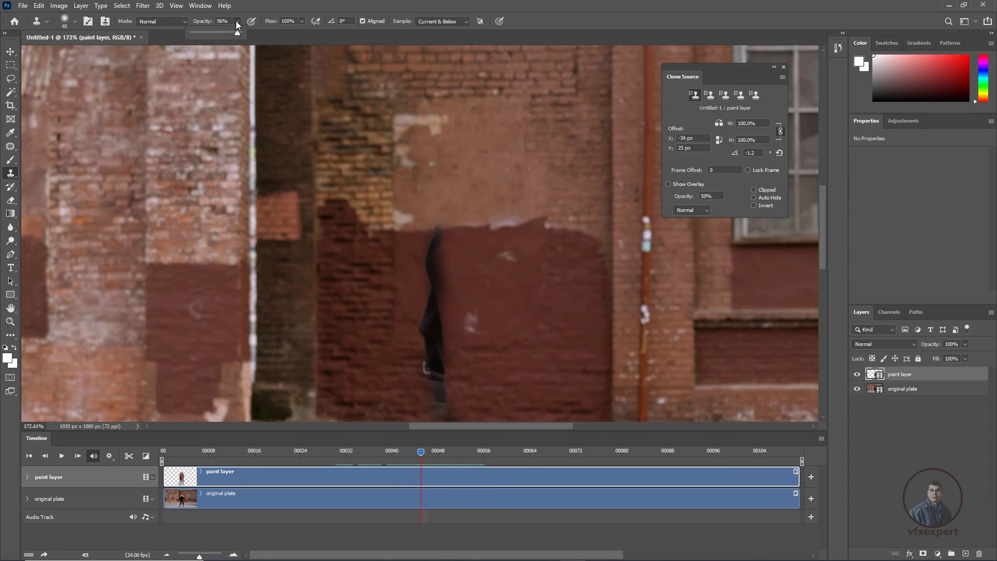
Clone away the remnant along the edge between light plaster and dark red paint, using 53% opacity and brush size 25
{"action": "left_click_drag", "start_coordinate": [233, 35], "coordinate": [216, 34]}
{"action": "scroll", "coordinate": [439, 229], "scroll_direction": "up", "scroll_amount": 1}
{"action": "scroll", "coordinate": [439, 229], "scroll_direction": "up", "scroll_amount": 5}
{"action": "key", "text": "bracketleft"}
{"action": "key", "text": "bracketleft"}
{"action": "key", "text": "bracketleft"}
{"action": "left_click", "coordinate": [450, 236], "text": "alt"}
{"action": "mouse_move", "coordinate": [431, 240]}
{"action": "left_mouse_down"}
{"action": "mouse_move", "coordinate": [459, 251]}
{"action": "mouse_move", "coordinate": [426, 251]}
{"action": "mouse_move", "coordinate": [430, 265]}
{"action": "mouse_move", "coordinate": [422, 254]}
{"action": "mouse_move", "coordinate": [435, 280]}
{"action": "mouse_move", "coordinate": [406, 240]}
{"action": "left_mouse_up"}
{"action": "left_click", "coordinate": [455, 246], "text": "alt"}
{"action": "left_click", "coordinate": [459, 256], "text": "alt"}
{"action": "left_click", "coordinate": [422, 202], "text": "alt"}
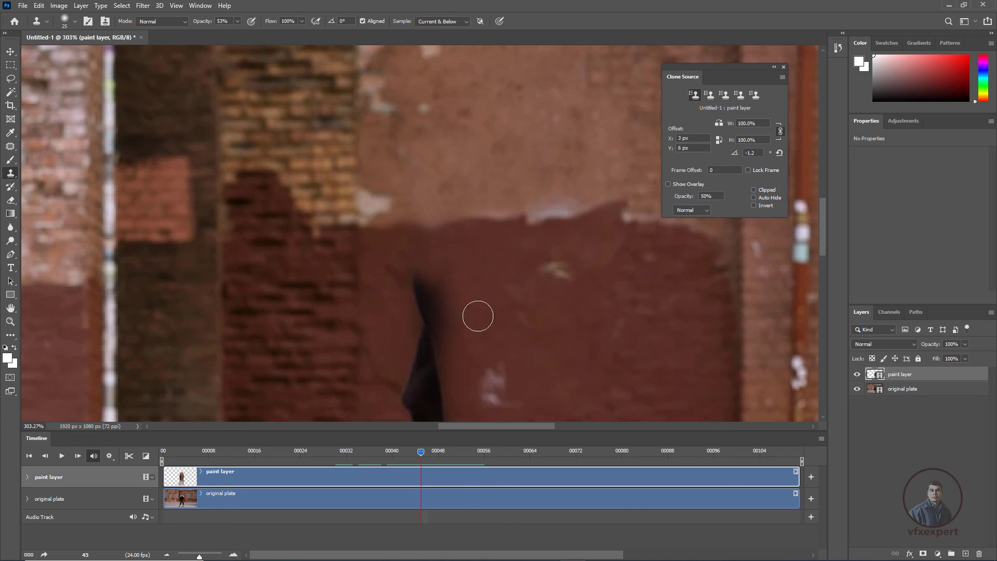
Clone dark red wall texture over the upper part of the remaining dark shape, raising opacity to 91% and brush size to 30
{"action": "left_click", "coordinate": [449, 264], "text": "alt"}
{"action": "left_click_drag", "start_coordinate": [415, 275], "coordinate": [420, 283]}
{"action": "scroll", "coordinate": [420, 280], "scroll_direction": "down", "scroll_amount": 1}
{"action": "left_click_drag", "start_coordinate": [238, 22], "coordinate": [259, 32]}
{"action": "key", "text": "bracketright"}
{"action": "left_click_drag", "start_coordinate": [431, 270], "coordinate": [436, 324]}
{"action": "left_click_drag", "start_coordinate": [479, 294], "coordinate": [503, 125]}
{"action": "scroll", "coordinate": [483, 187], "scroll_direction": "up", "scroll_amount": 4}
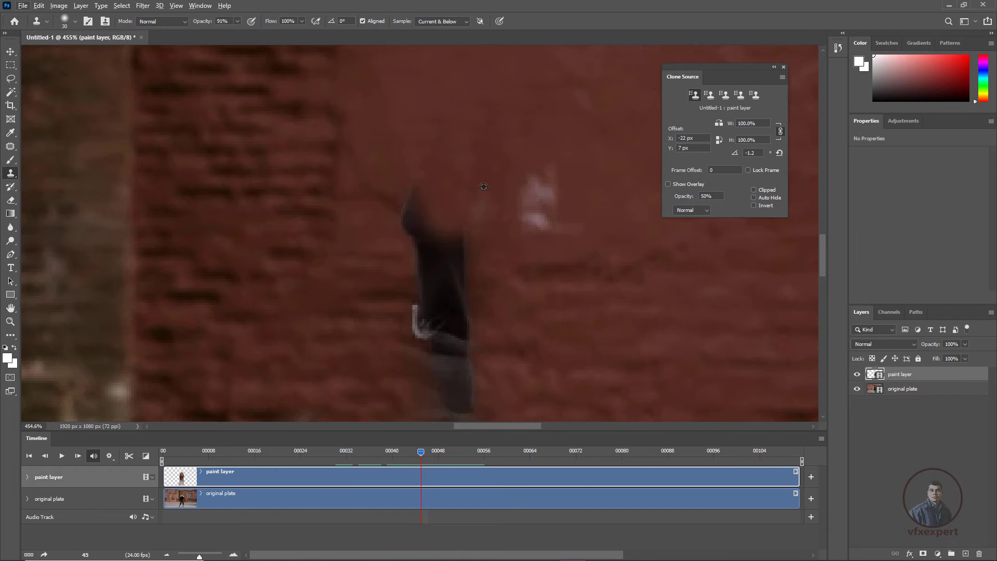
{"action": "left_click", "coordinate": [443, 232]}
{"action": "scroll", "coordinate": [443, 234], "scroll_direction": "down", "scroll_amount": 2}
{"action": "scroll", "coordinate": [439, 244], "scroll_direction": "up", "scroll_amount": 2}
{"action": "left_click", "coordinate": [439, 248]}
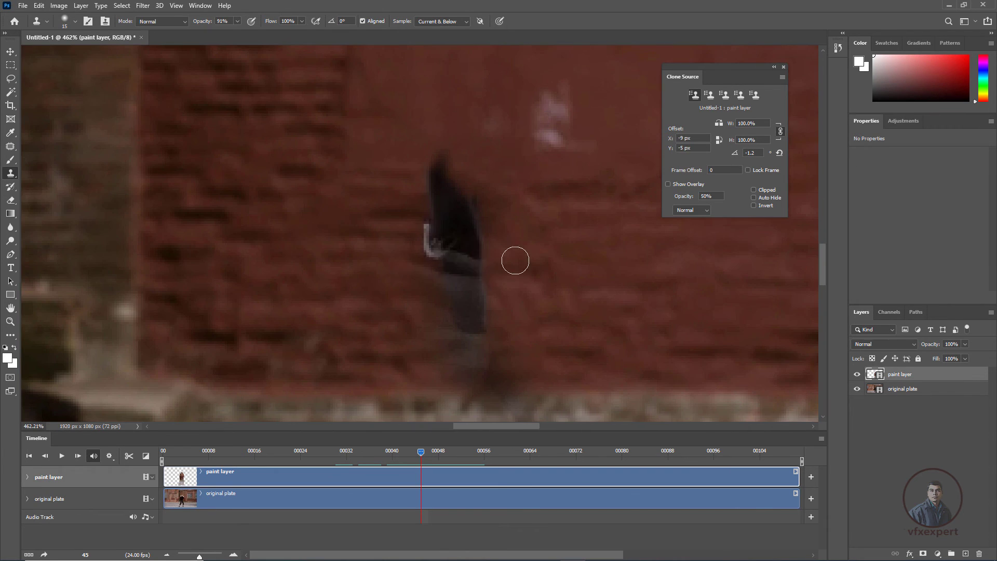
Clone brick texture over the rest of the dark shape down to the wall's base, with brush size 25 for the lowest part
{"action": "left_click_drag", "start_coordinate": [454, 234], "coordinate": [468, 208]}
{"action": "left_click_drag", "start_coordinate": [430, 181], "coordinate": [432, 195]}
{"action": "left_click", "coordinate": [438, 238], "text": "alt"}
{"action": "scroll", "coordinate": [438, 239], "scroll_direction": "down", "scroll_amount": 2}
{"action": "key", "text": "bracketright"}
{"action": "key", "text": "bracketright"}
{"action": "left_click_drag", "start_coordinate": [478, 262], "coordinate": [494, 294]}
{"action": "scroll", "coordinate": [494, 294], "scroll_direction": "down", "scroll_amount": 3}
{"action": "left_click", "coordinate": [501, 311]}
{"action": "scroll", "coordinate": [471, 221], "scroll_direction": "down", "scroll_amount": 5}
{"action": "scroll", "coordinate": [550, 252], "scroll_direction": "down", "scroll_amount": 3}
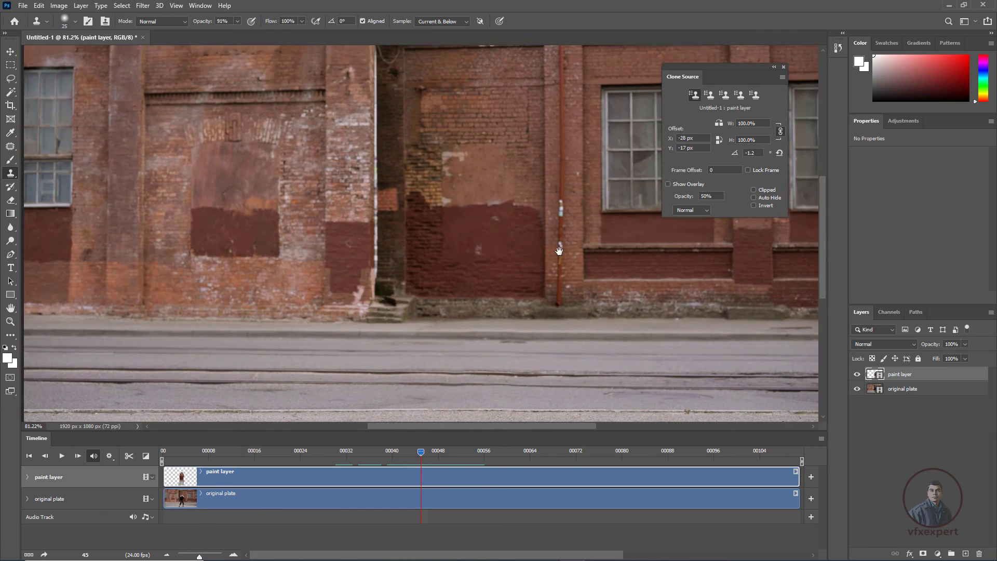
{"action": "scroll", "coordinate": [480, 273], "scroll_direction": "down", "scroll_amount": 2}
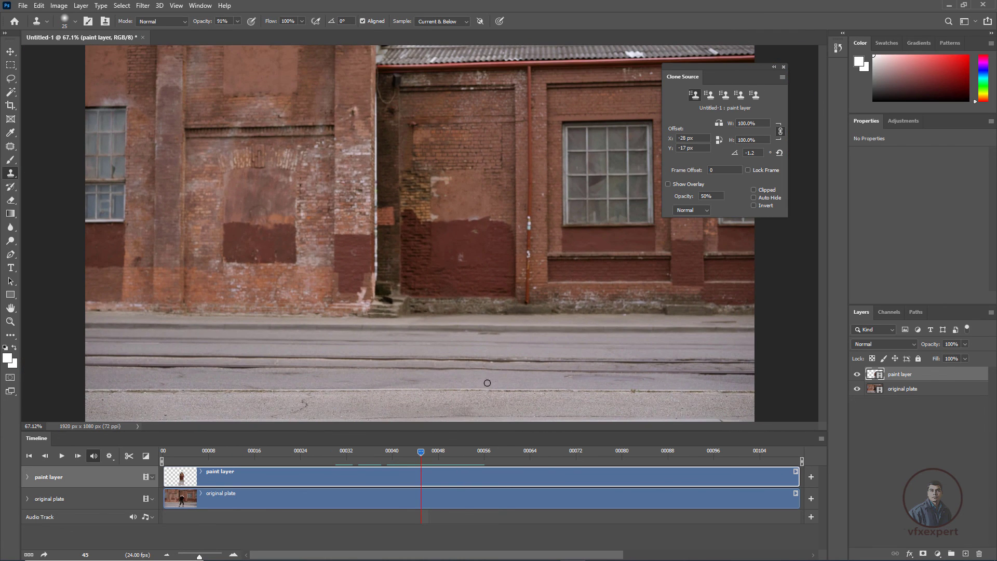
{"action": "scroll", "coordinate": [529, 356], "scroll_direction": "down", "scroll_amount": 2}
{"action": "scroll", "coordinate": [530, 356], "scroll_direction": "up", "scroll_amount": 2}
Start saving the document on the computer, creating and opening a new folder named cleanplte inside Photoshop Vfx Paint
{"action": "left_click", "coordinate": [23, 5]}
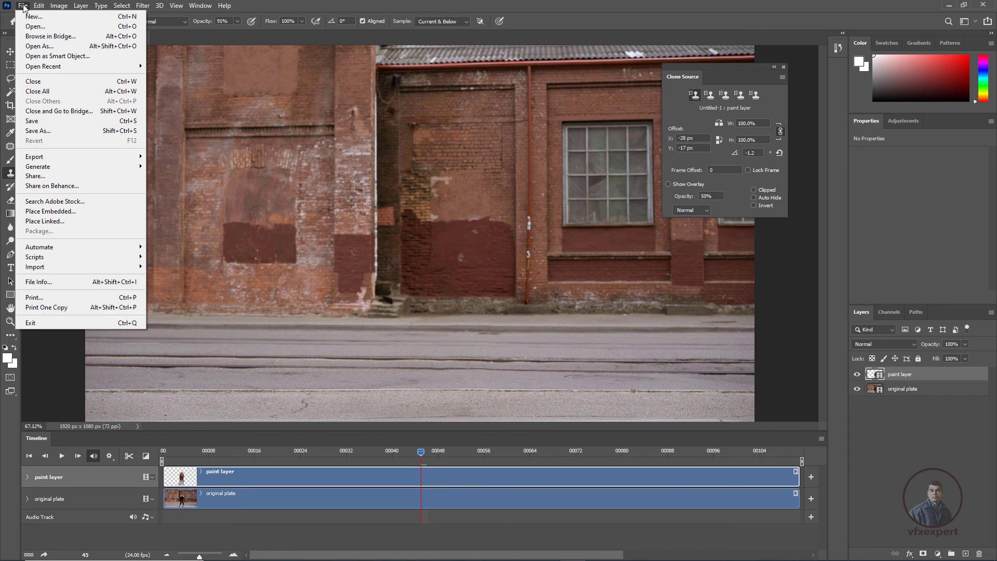
{"action": "left_click", "coordinate": [52, 133]}
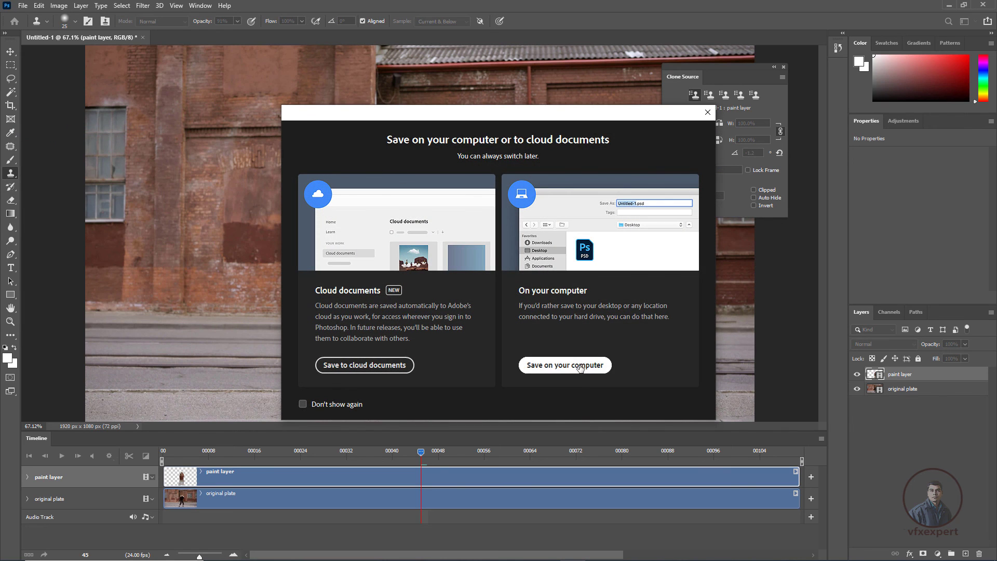
{"action": "left_click", "coordinate": [627, 212]}
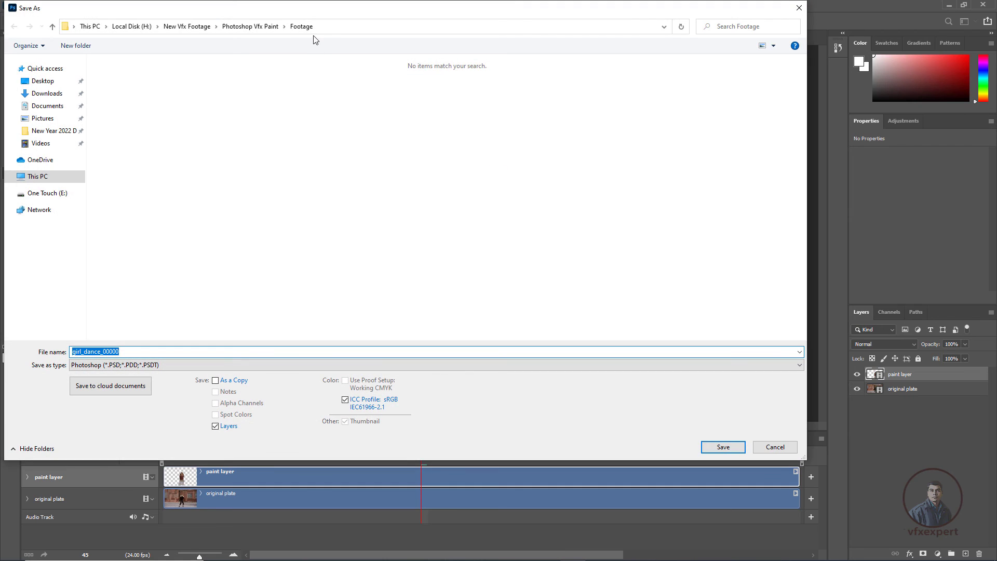
{"action": "left_click", "coordinate": [250, 29]}
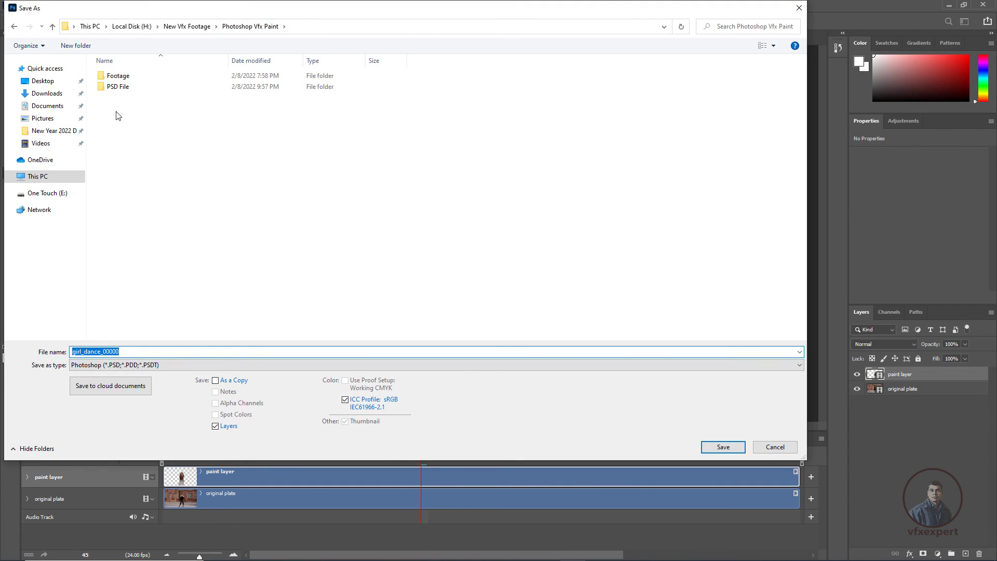
{"action": "right_click", "coordinate": [129, 134]}
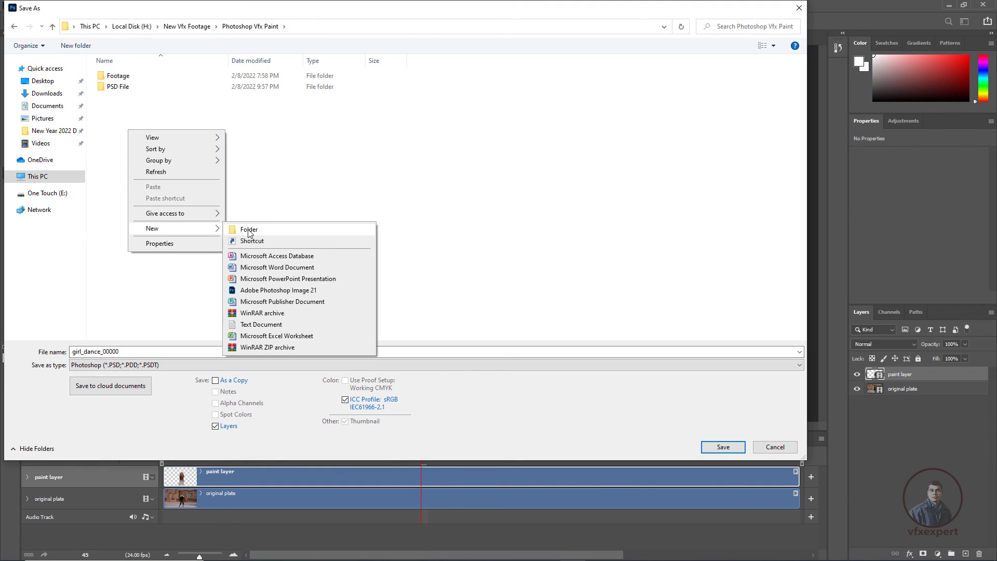
{"action": "left_click", "coordinate": [243, 226]}
{"action": "type", "text": "cleanPlate"}
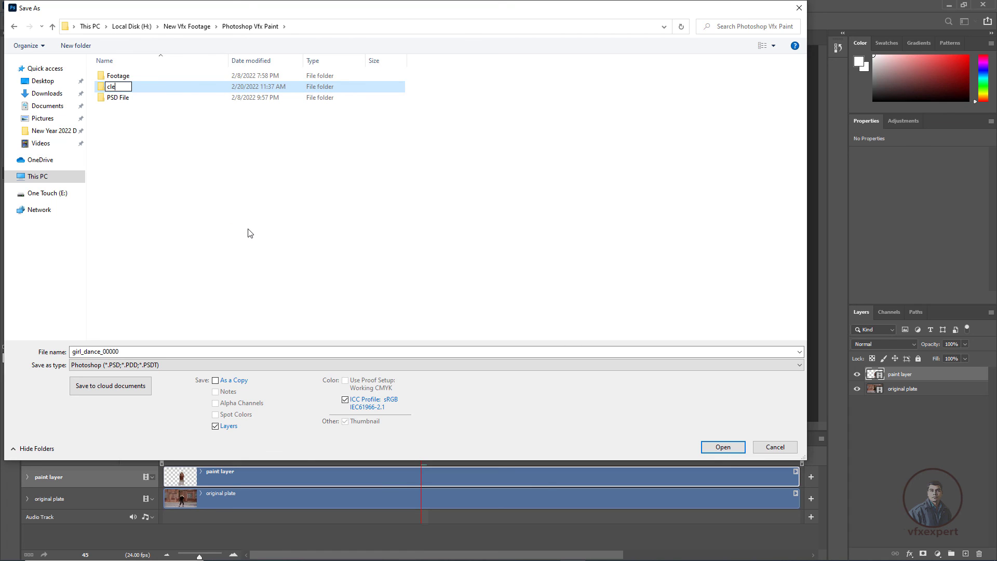
{"action": "key", "text": "Return"}
{"action": "double_click", "coordinate": [123, 77]}
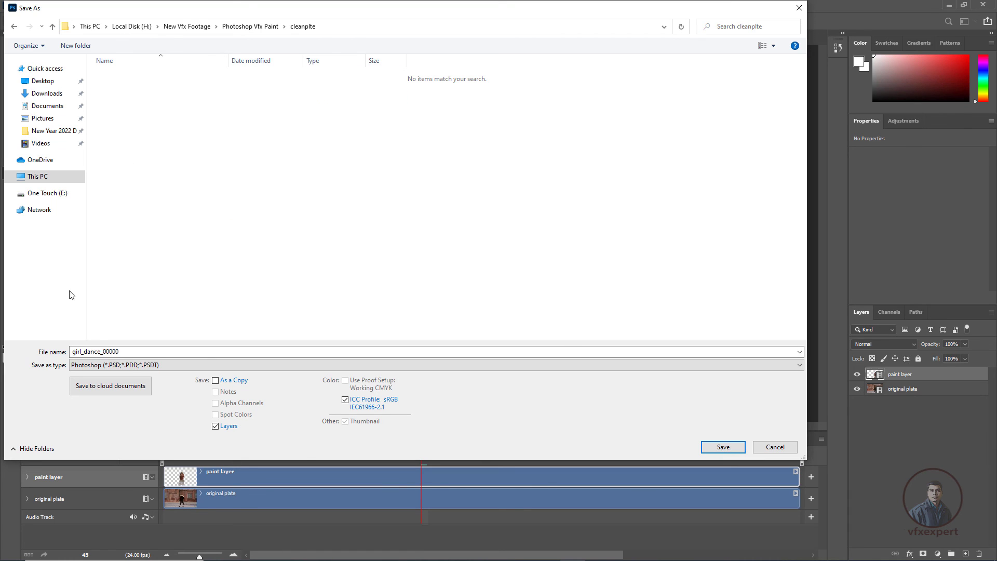
Save the cleaned frame as a PNG named "clean plate at frame 45" and accept the PNG options
{"action": "left_click", "coordinate": [128, 352]}
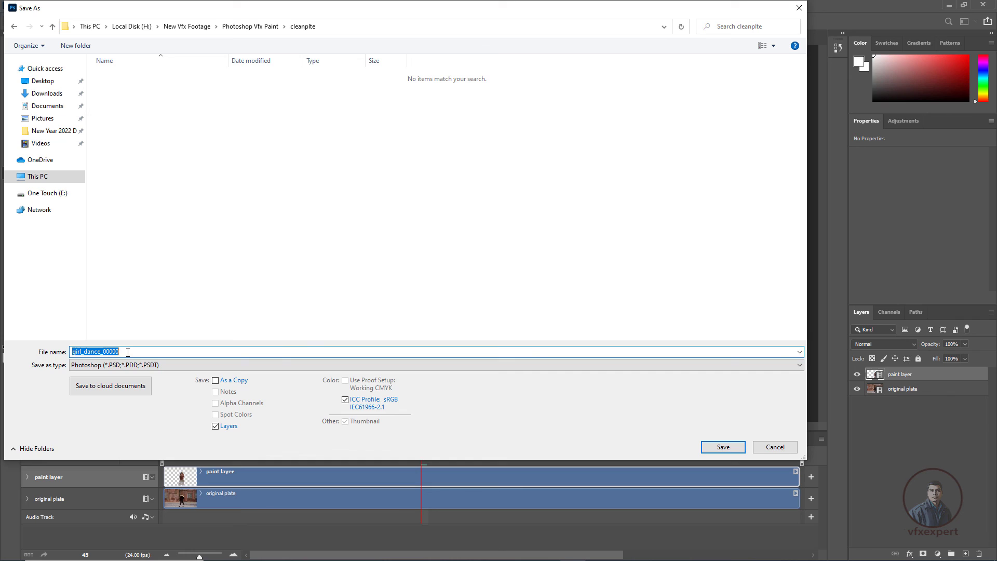
{"action": "type", "text": "clean plate at frame 45"}
{"action": "left_click", "coordinate": [128, 352]}
{"action": "key", "text": "ctrl+a"}
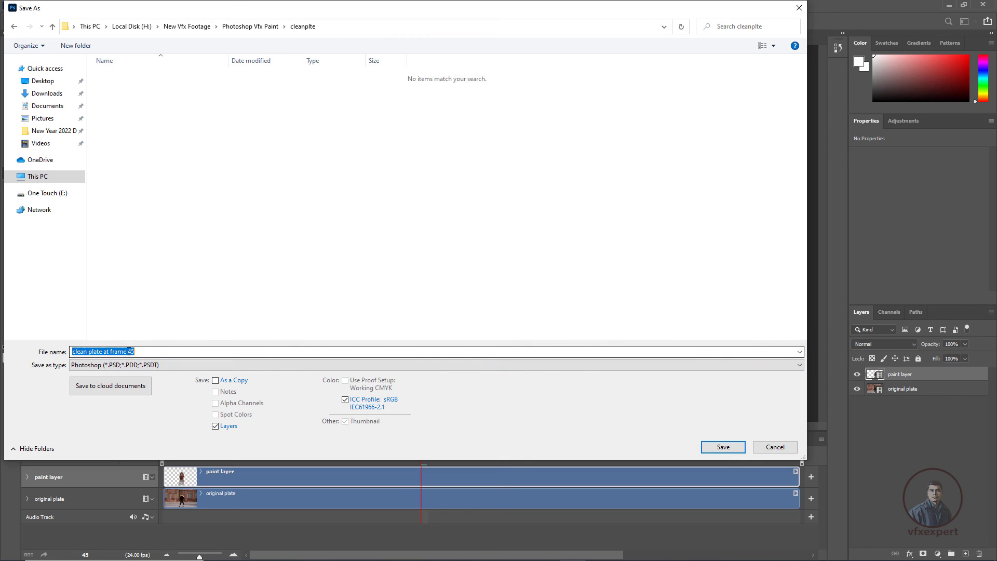
{"action": "left_click", "coordinate": [142, 351]}
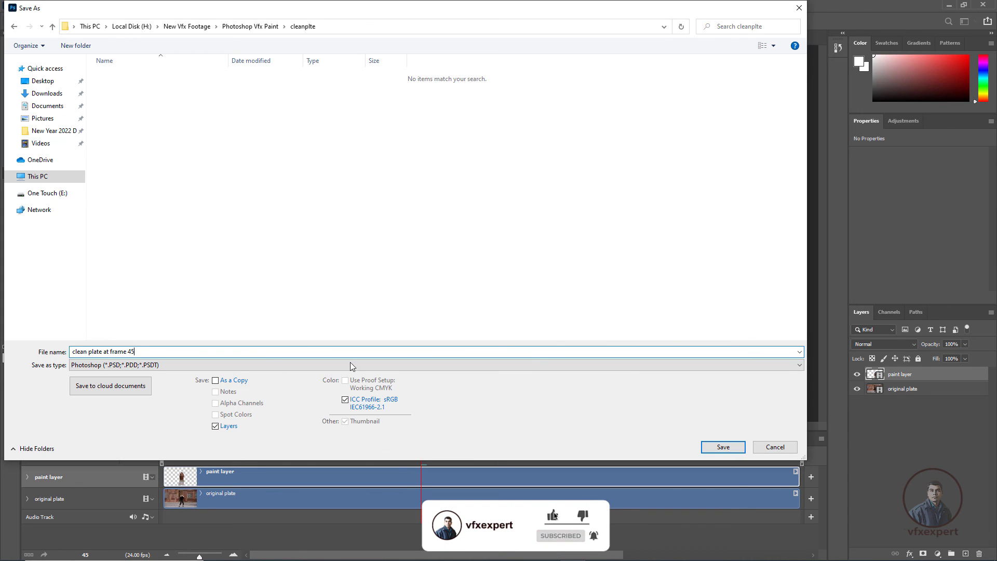
{"action": "left_click", "coordinate": [291, 365]}
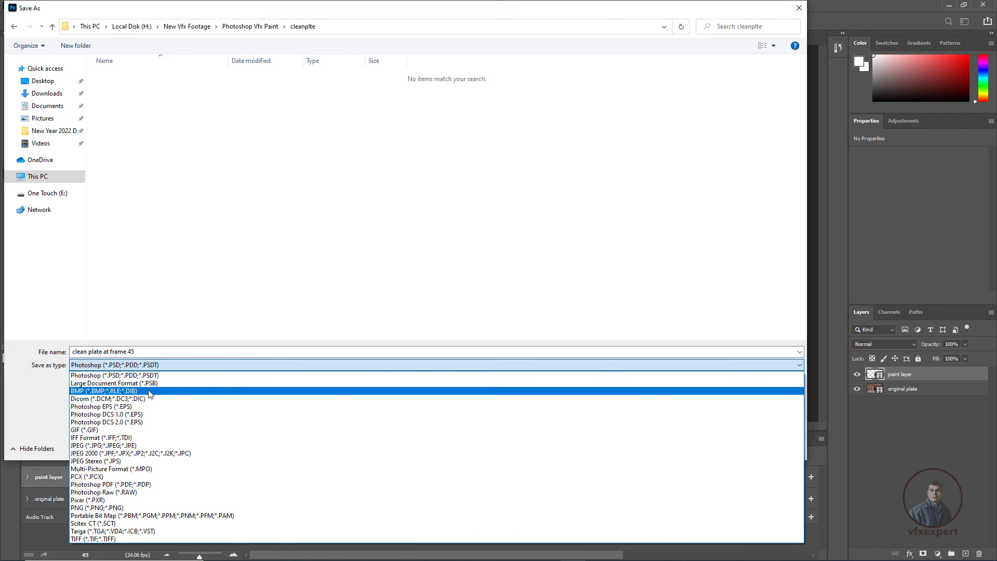
{"action": "left_click", "coordinate": [116, 507]}
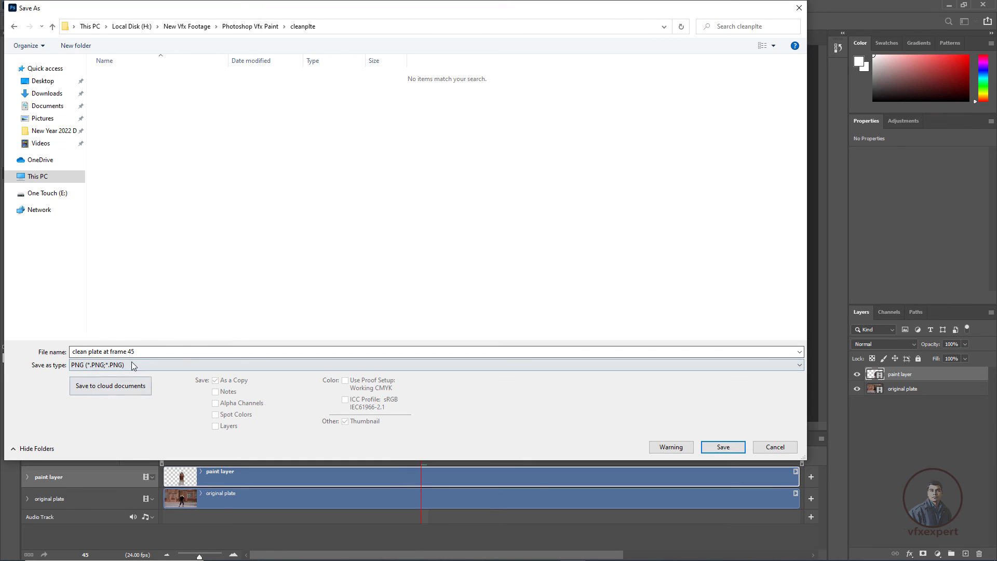
{"action": "left_click", "coordinate": [722, 450]}
{"action": "left_click", "coordinate": [563, 163]}
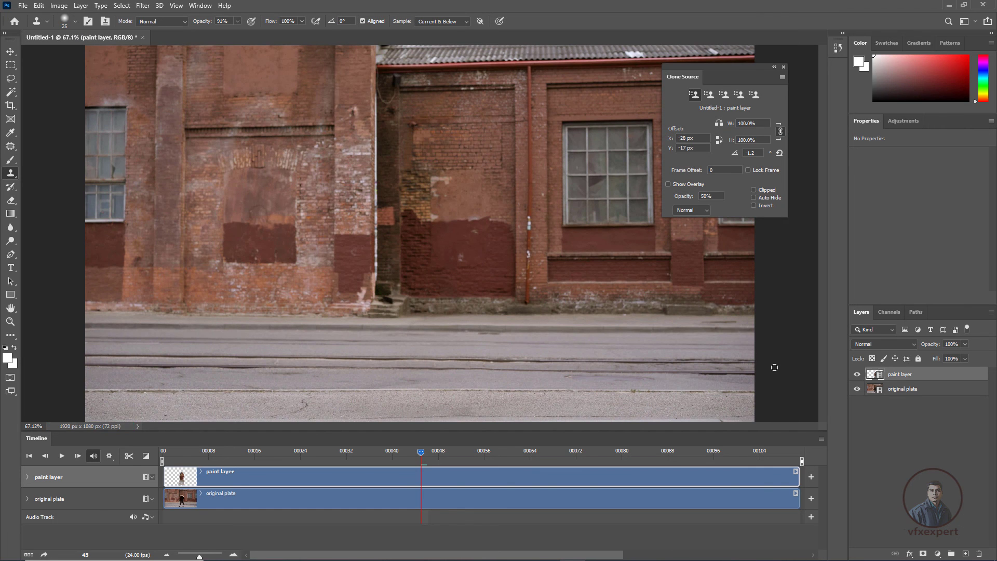